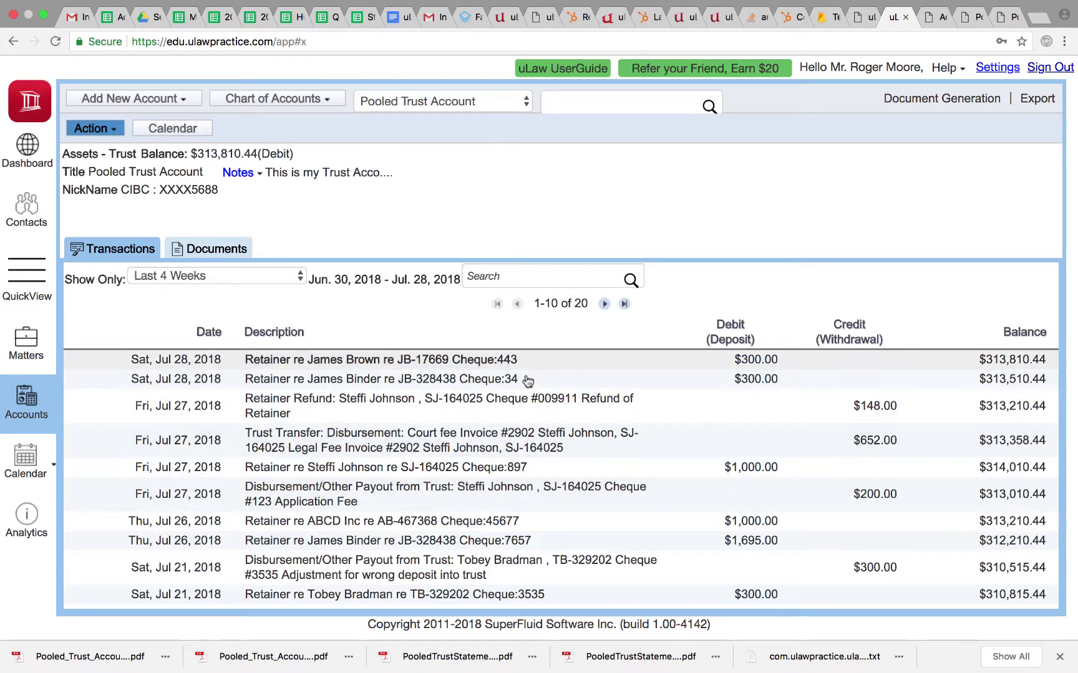
Bring up the trust reconciliation, then close it without making changes
left_click(917, 105)
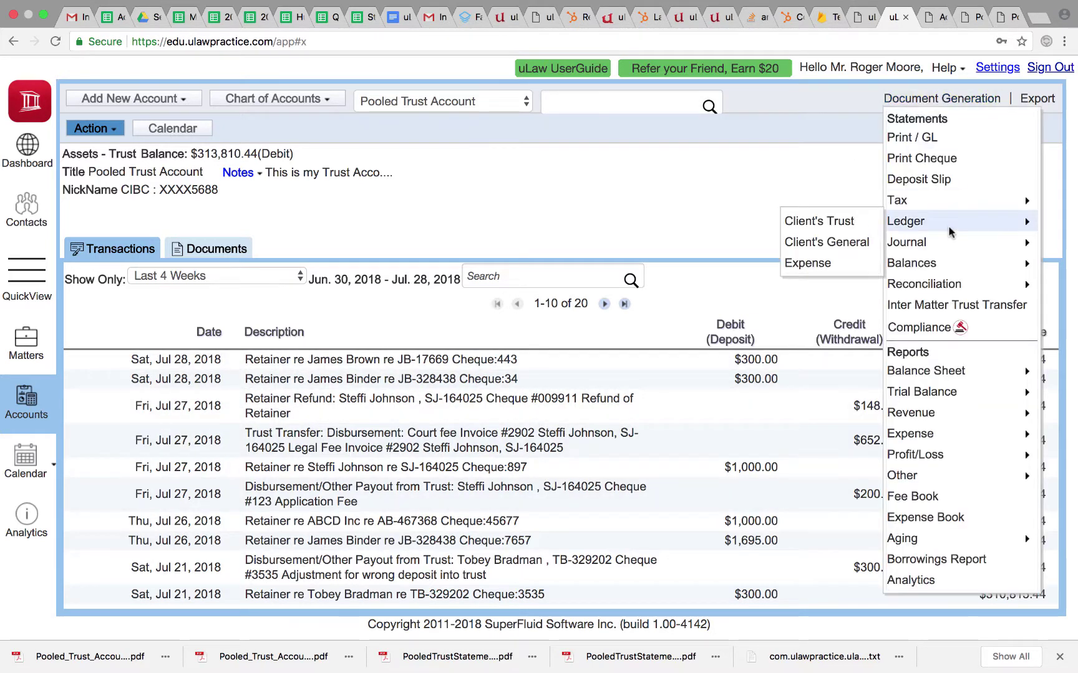
mouse_move(946, 277)
left_click(797, 325)
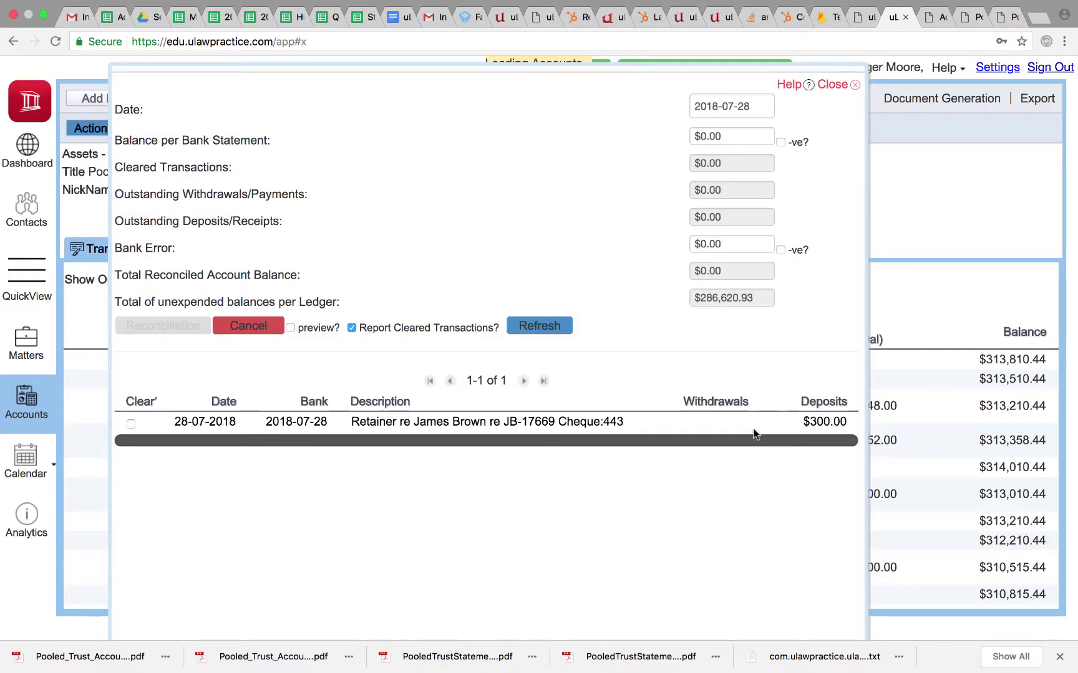
left_click(835, 86)
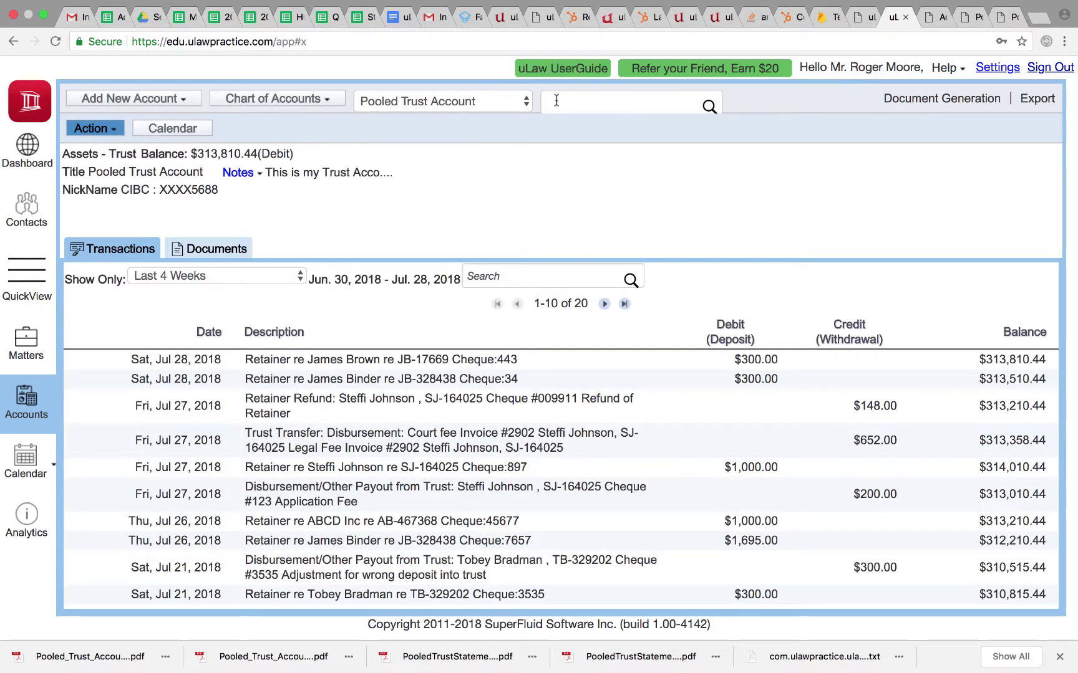
Search for 'trust' and switch to the Trust Amounts - Clients account
left_click(595, 105)
type("trust")
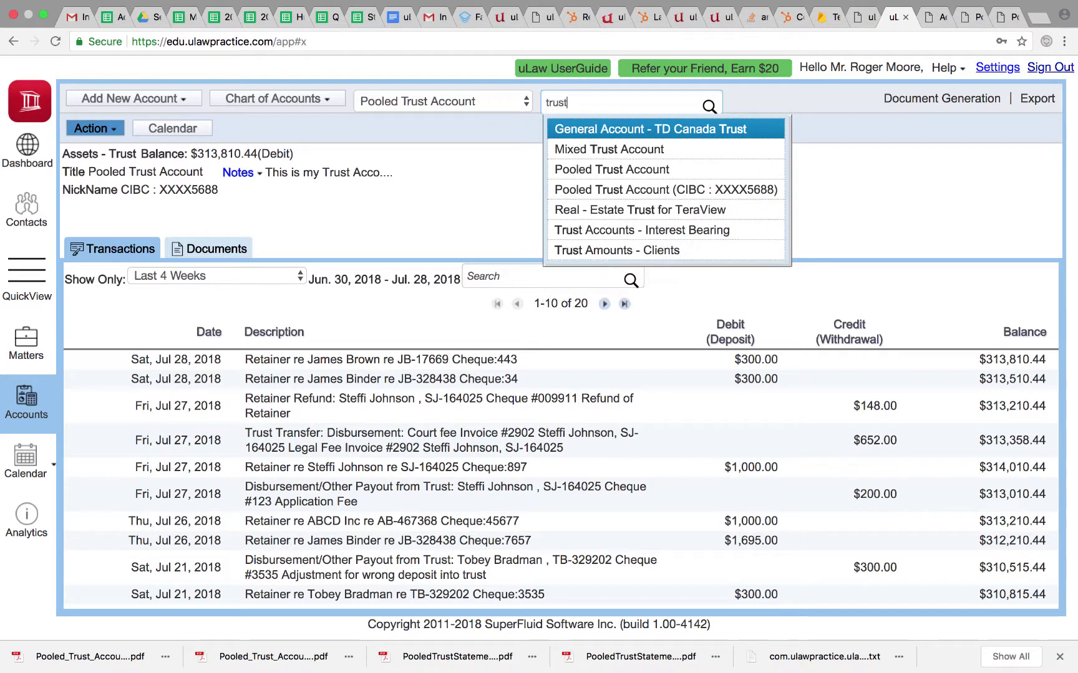
left_click(625, 252)
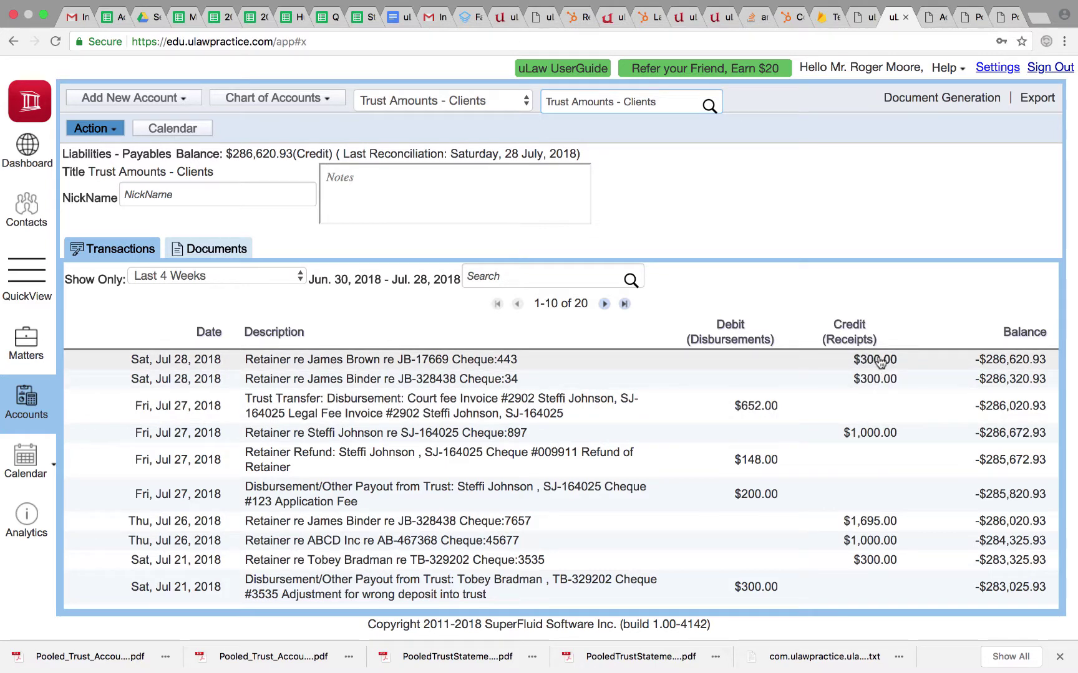
Enable Admin and then Recon-Admin from the Action > Administrator menu
left_click(94, 128)
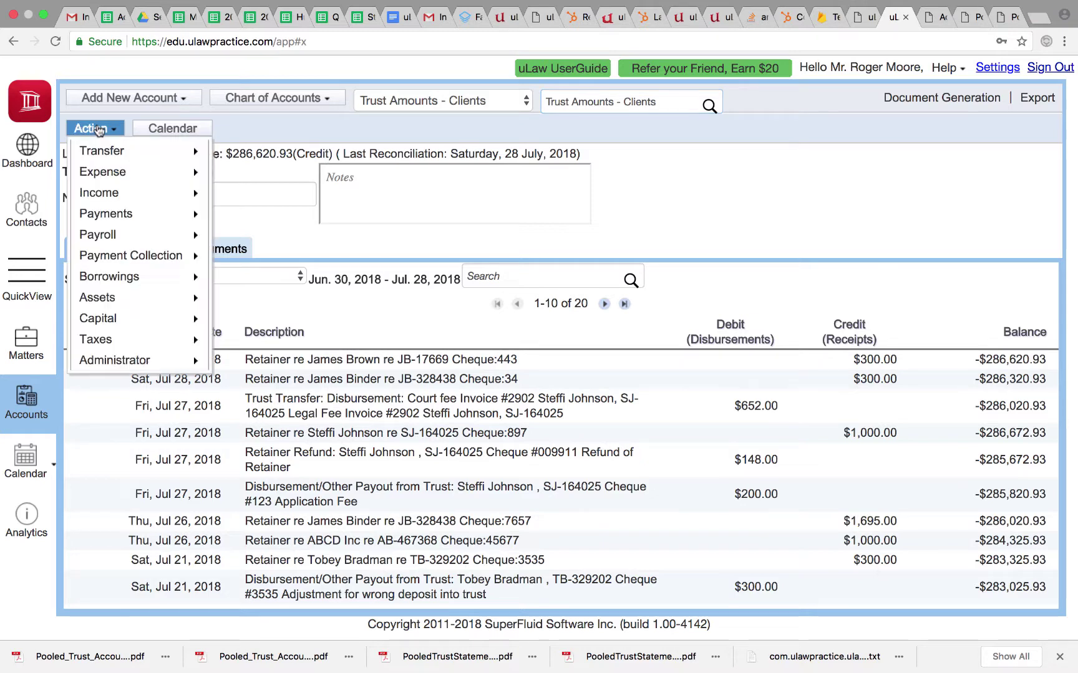
mouse_move(127, 360)
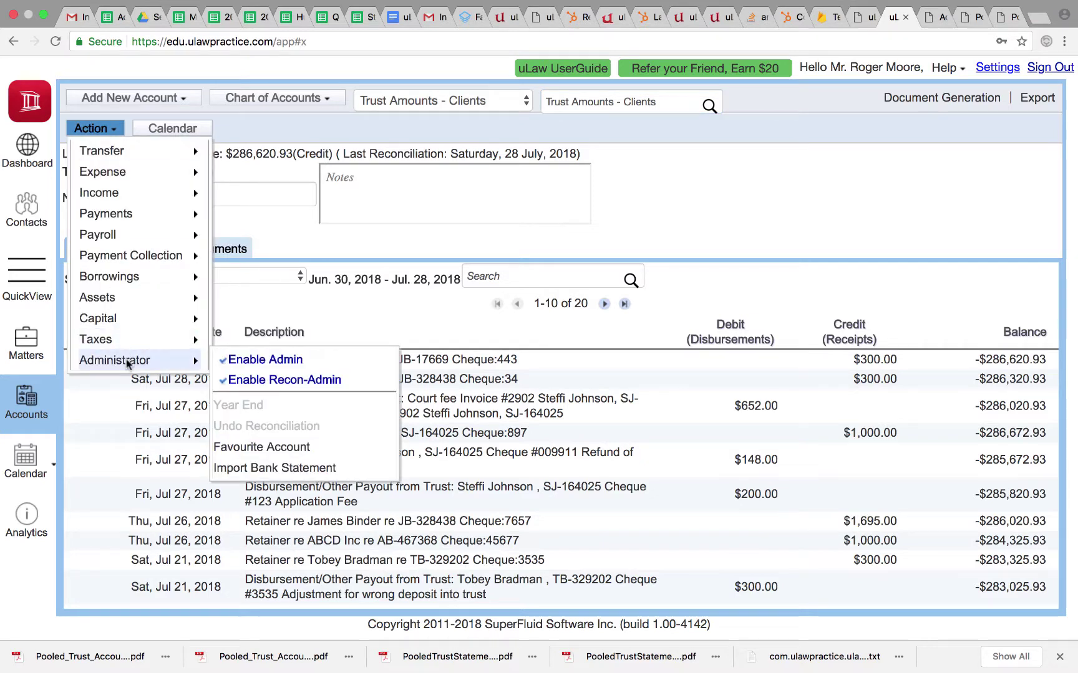
left_click(272, 363)
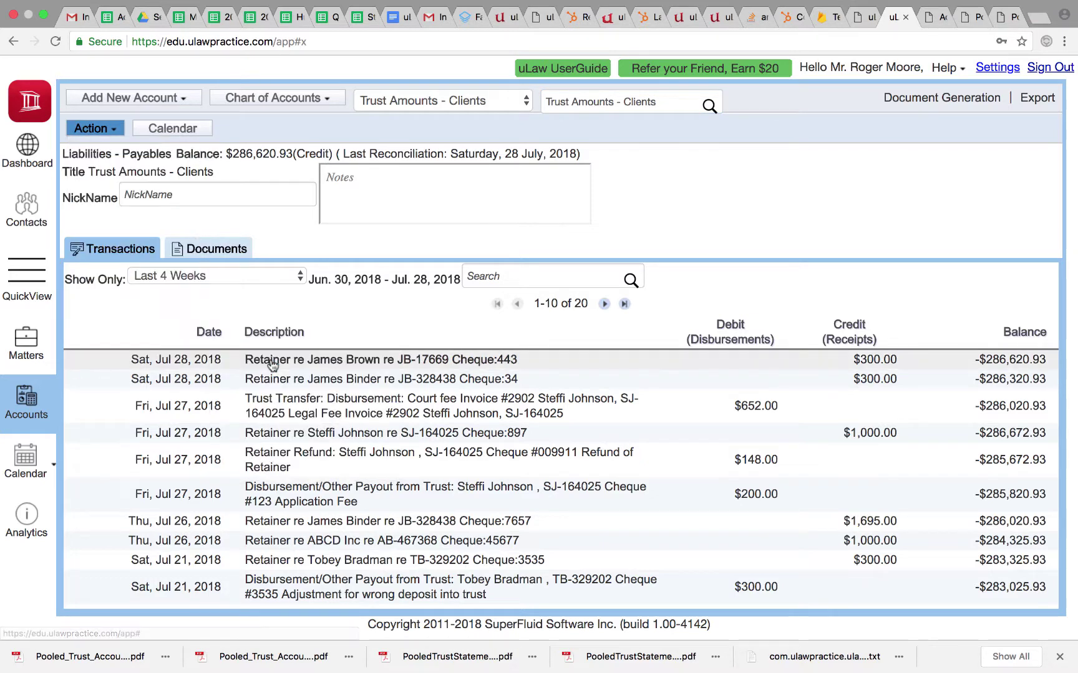
left_click(109, 129)
mouse_move(121, 361)
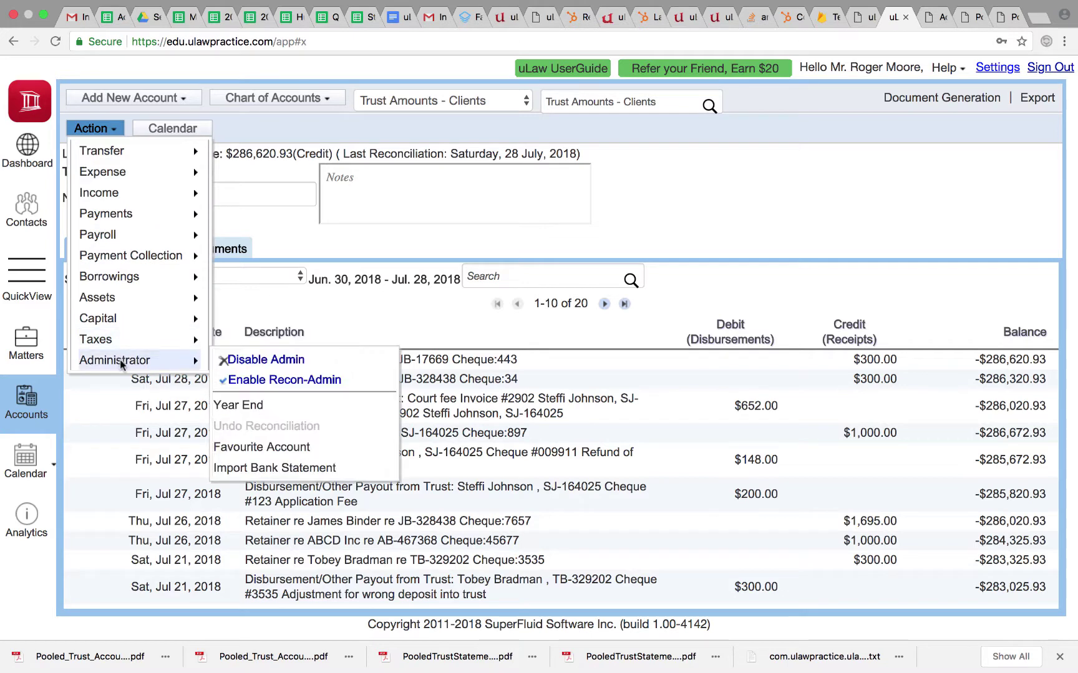
left_click(272, 380)
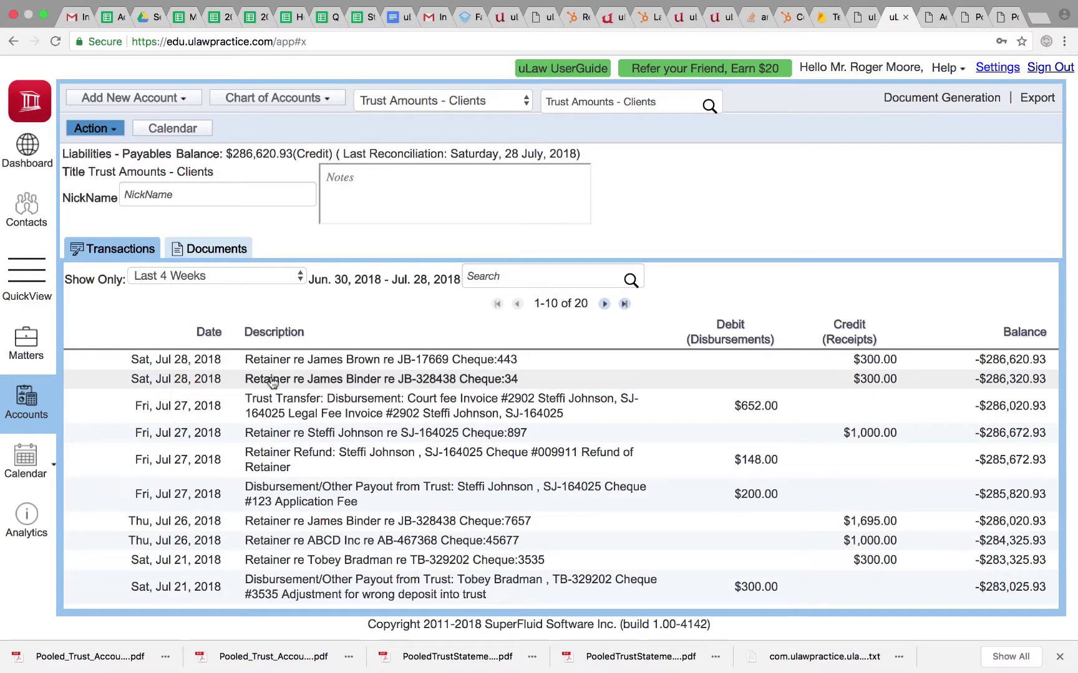
left_click(272, 382)
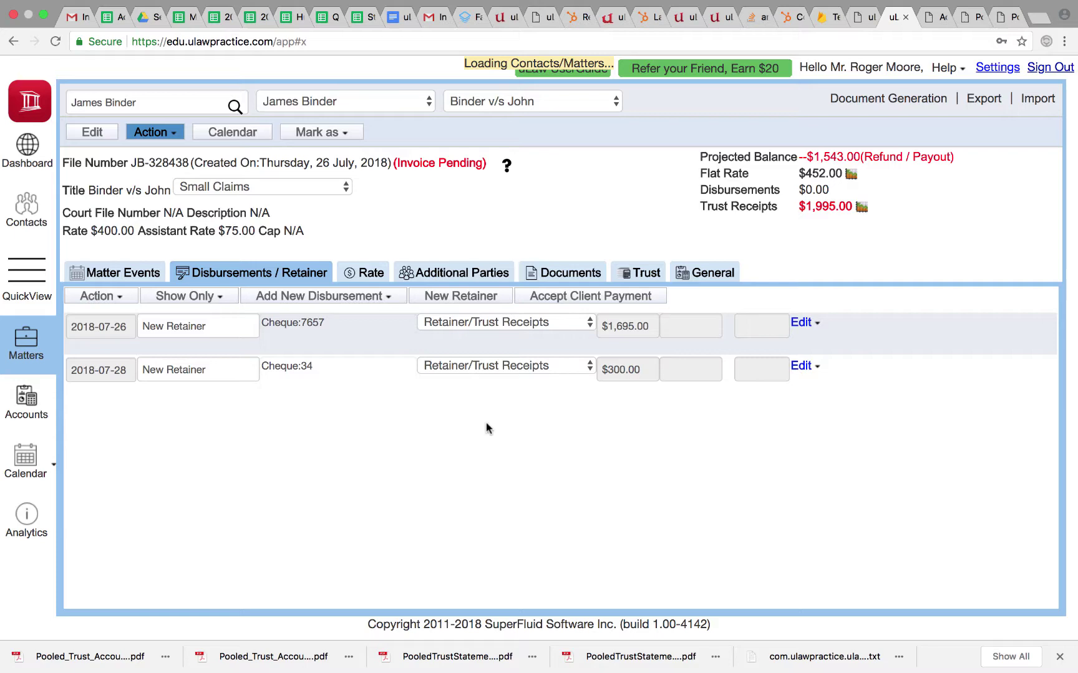
left_click(812, 367)
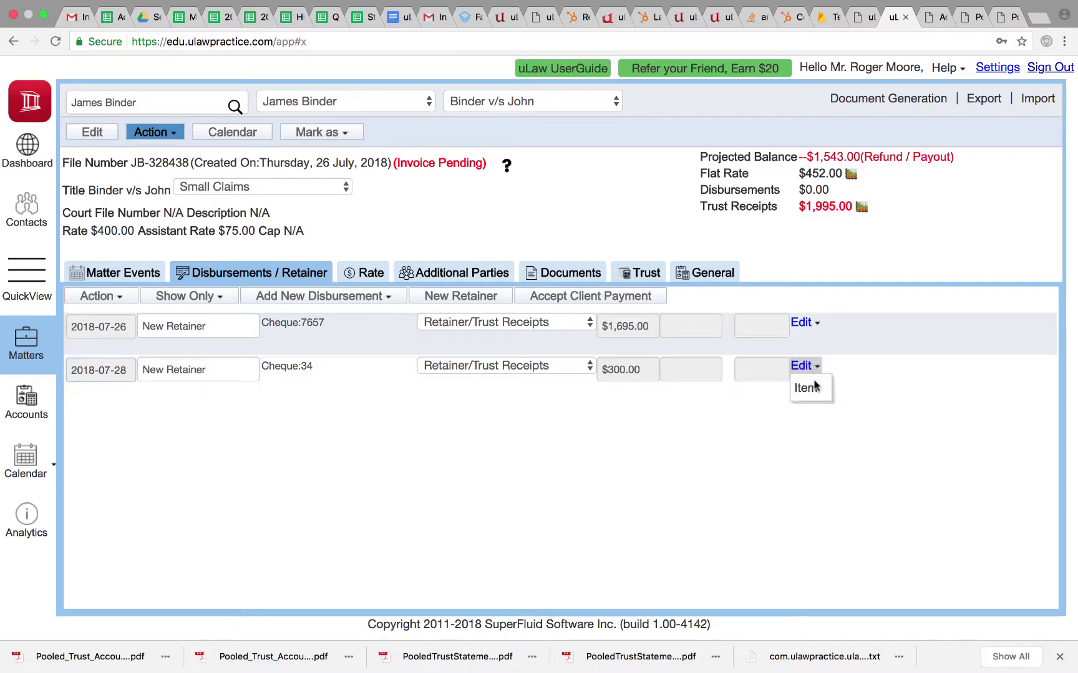
left_click(808, 388)
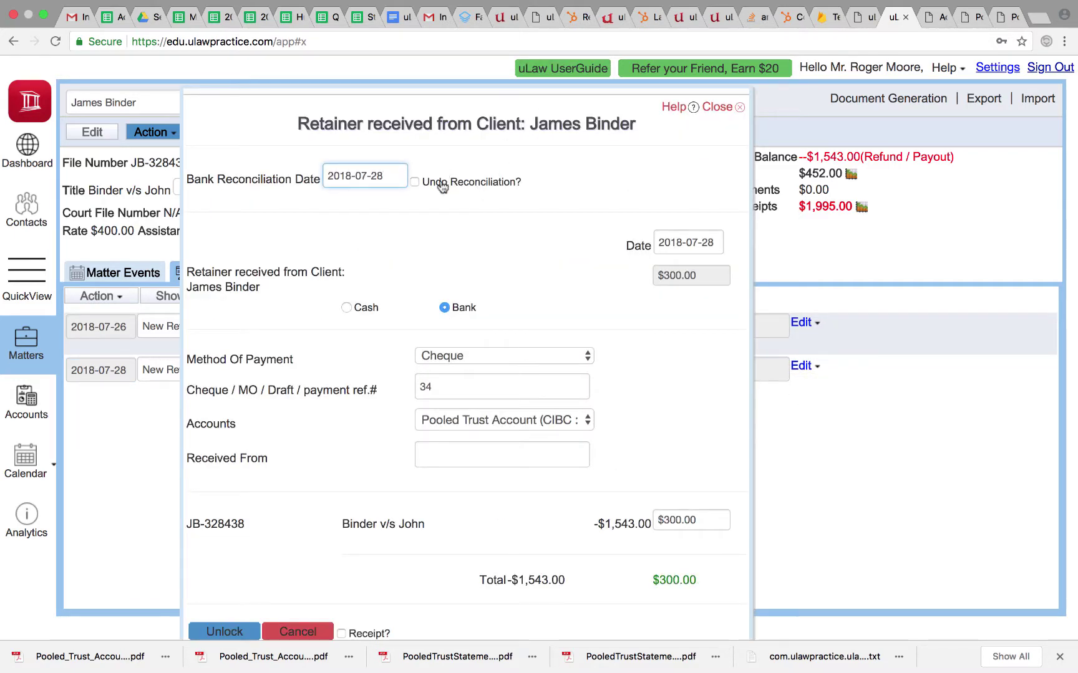
left_click(717, 109)
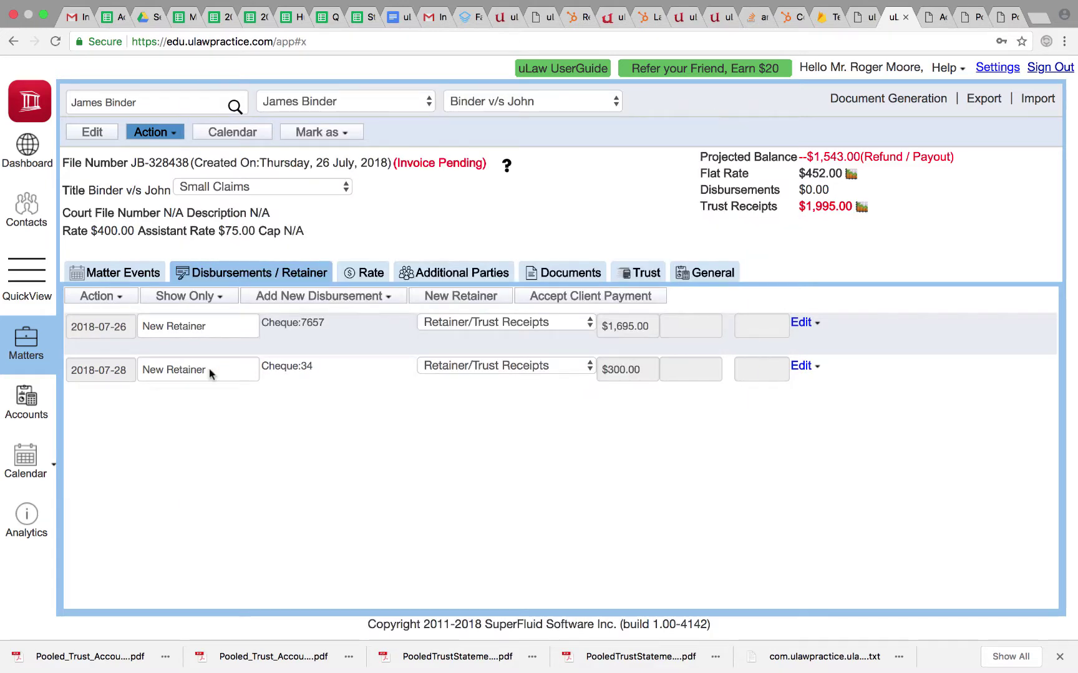
left_click(33, 402)
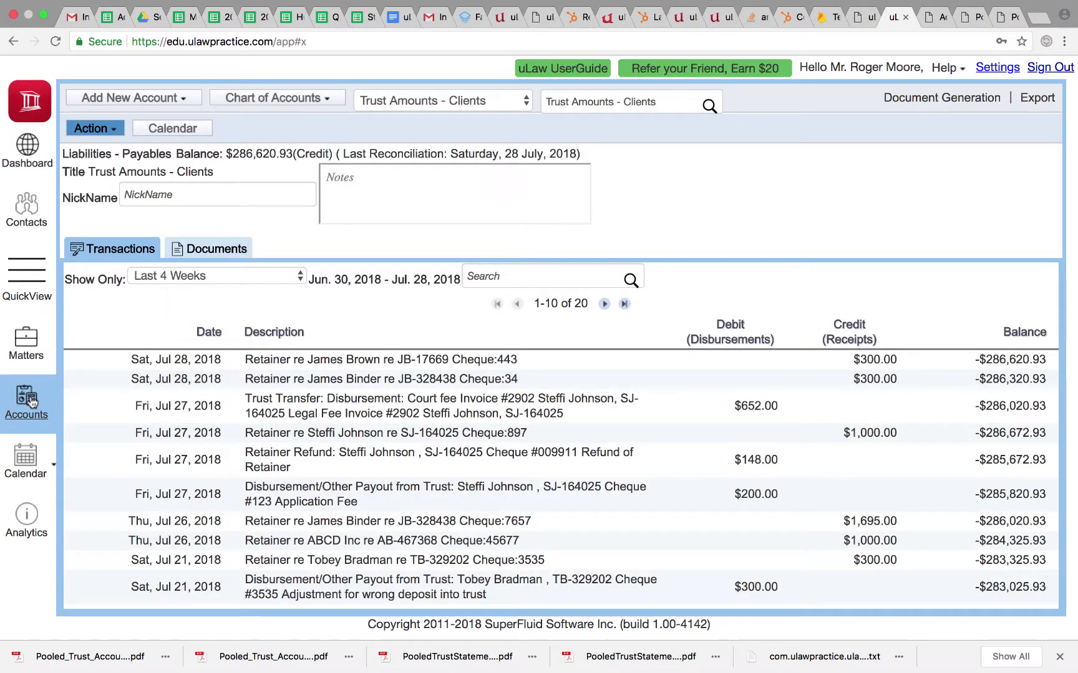
Choose Undo Reconciliation from the Action > Administrator menu
left_click(99, 134)
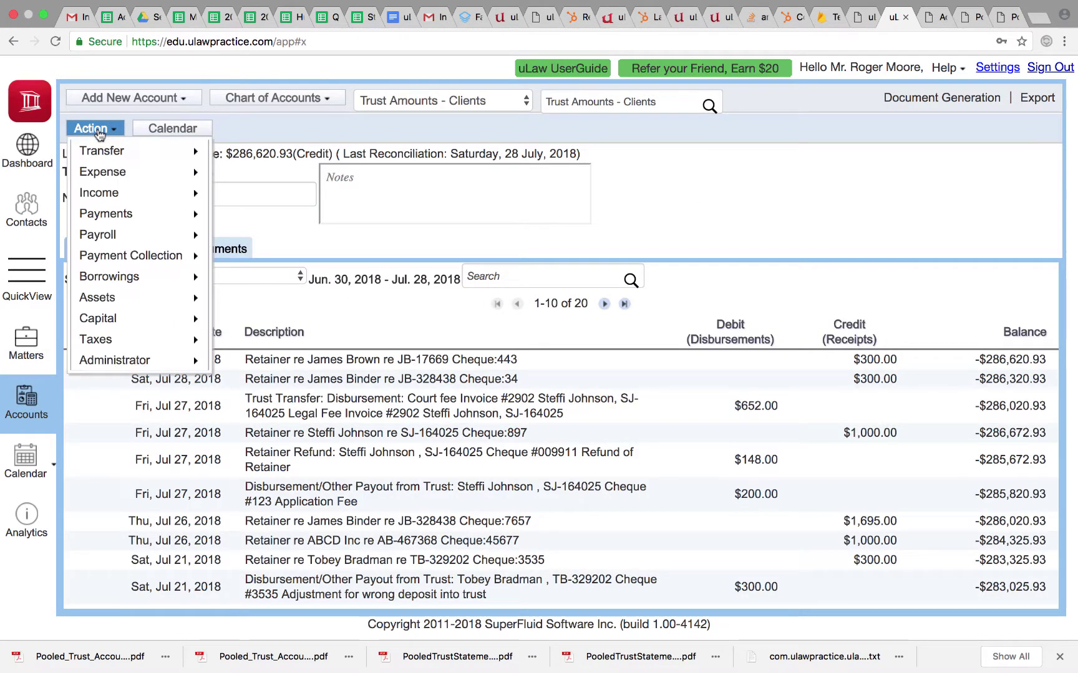
mouse_move(156, 361)
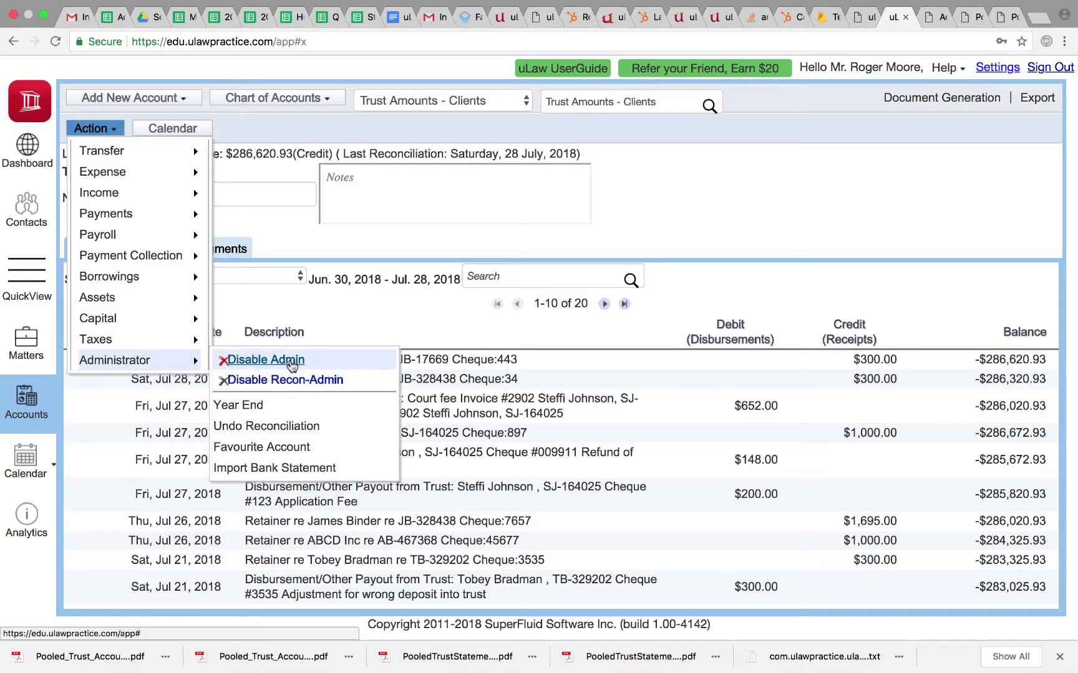
left_click(273, 427)
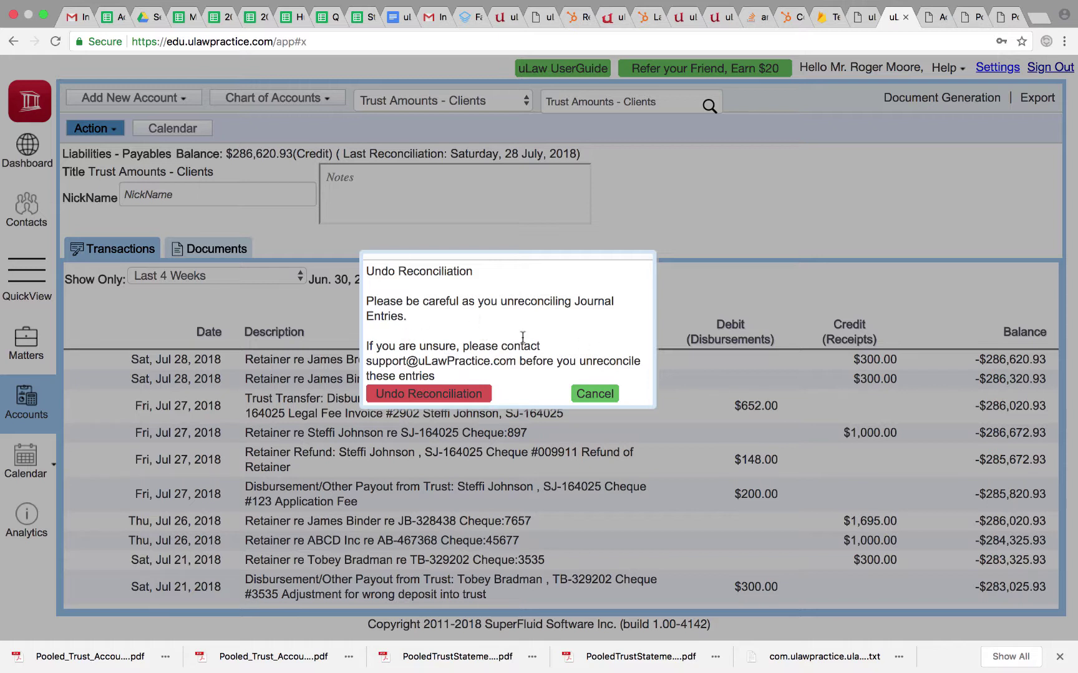
Confirm the undo and download the statement starting 2018-07-28
left_click(423, 404)
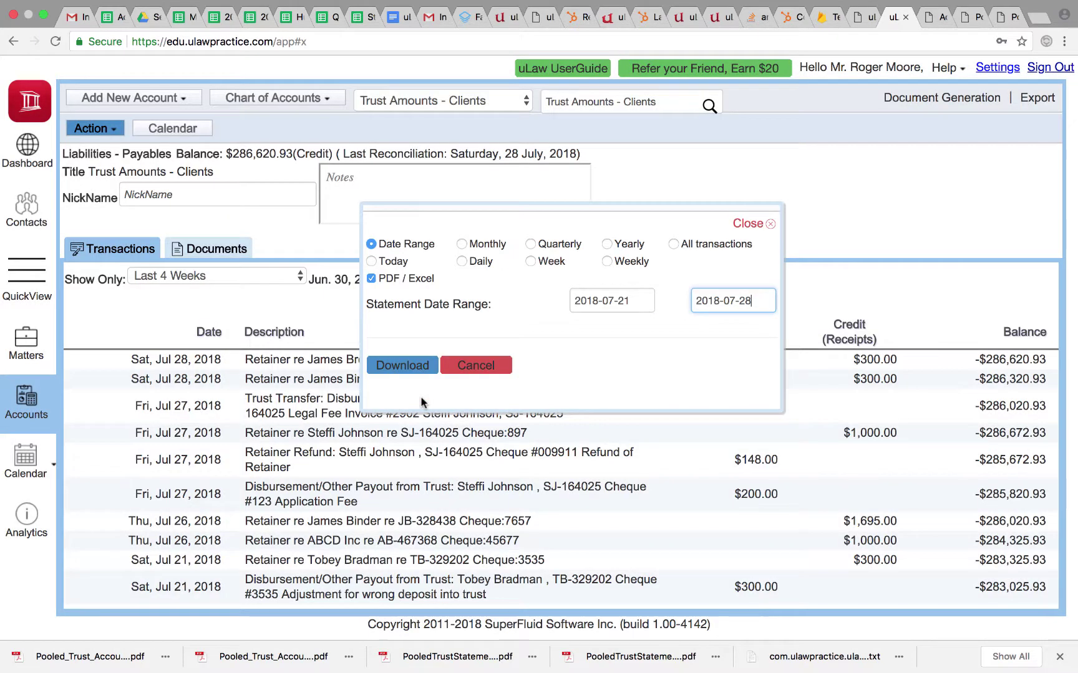
left_click(629, 303)
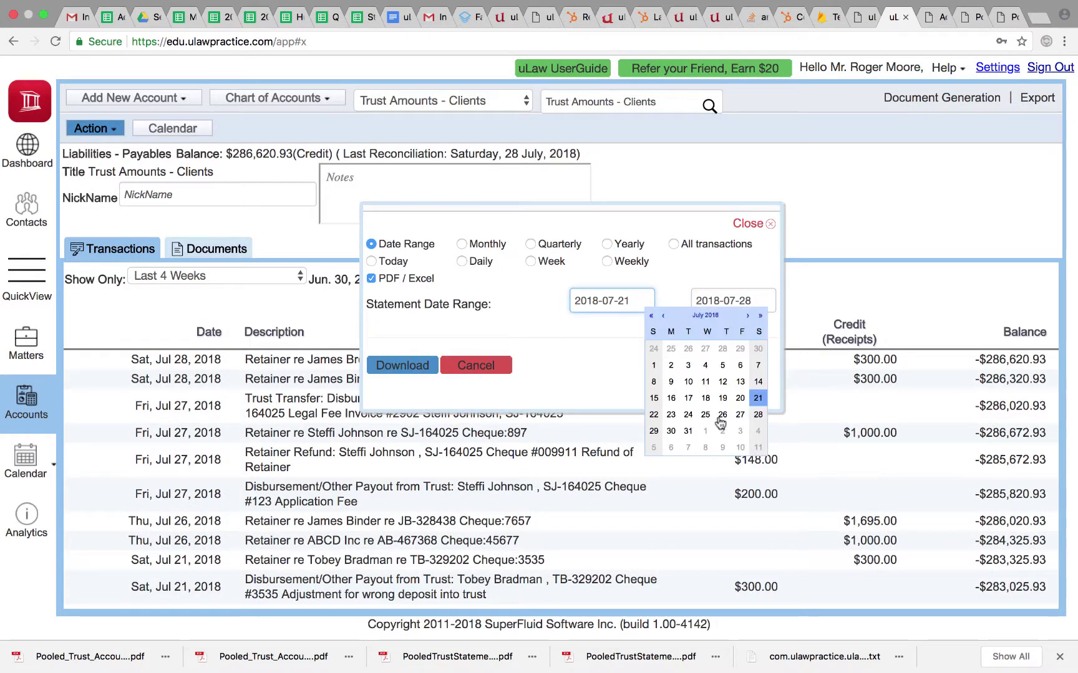
left_click(759, 416)
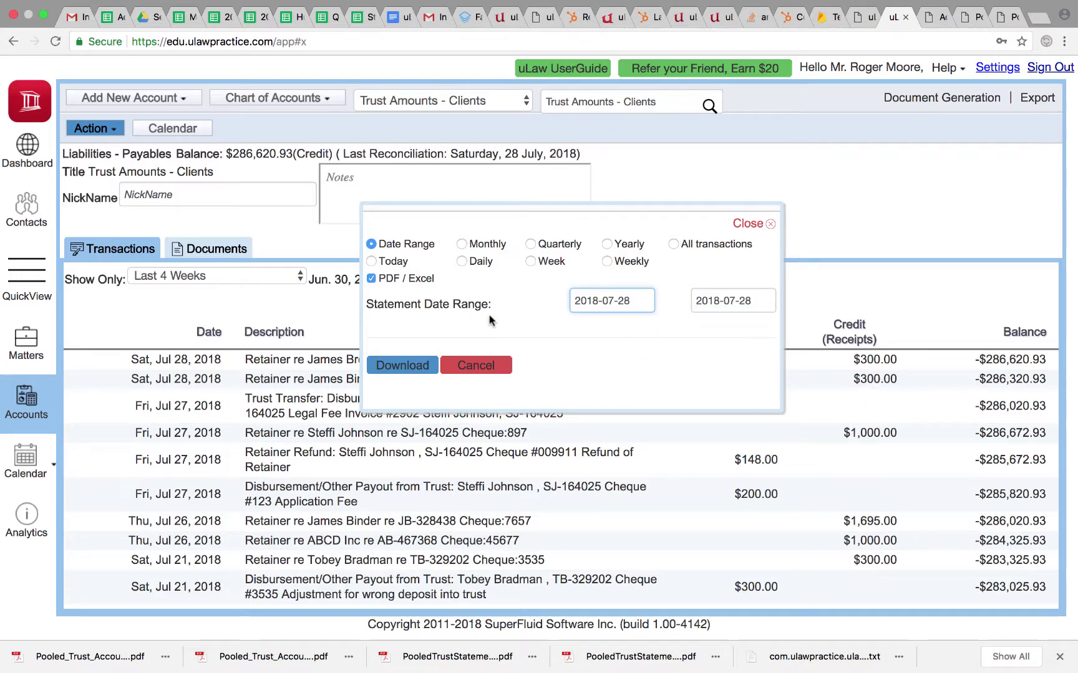
left_click(403, 365)
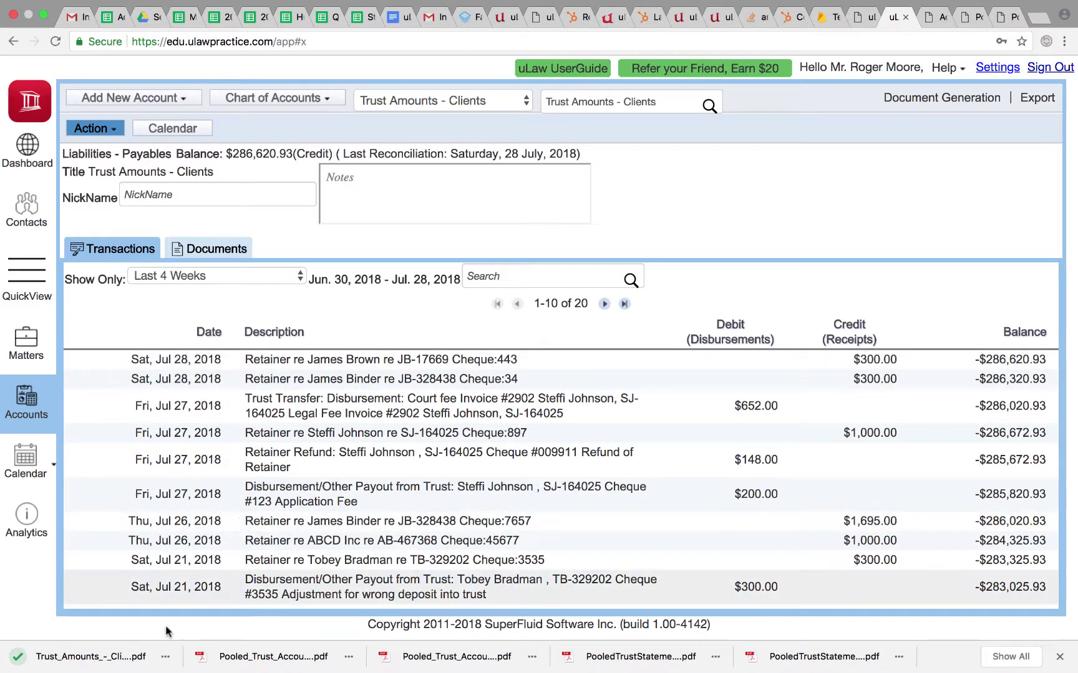
Review the downloaded statement PDF, then return to the Trust Amounts - Clients account page
left_click(94, 658)
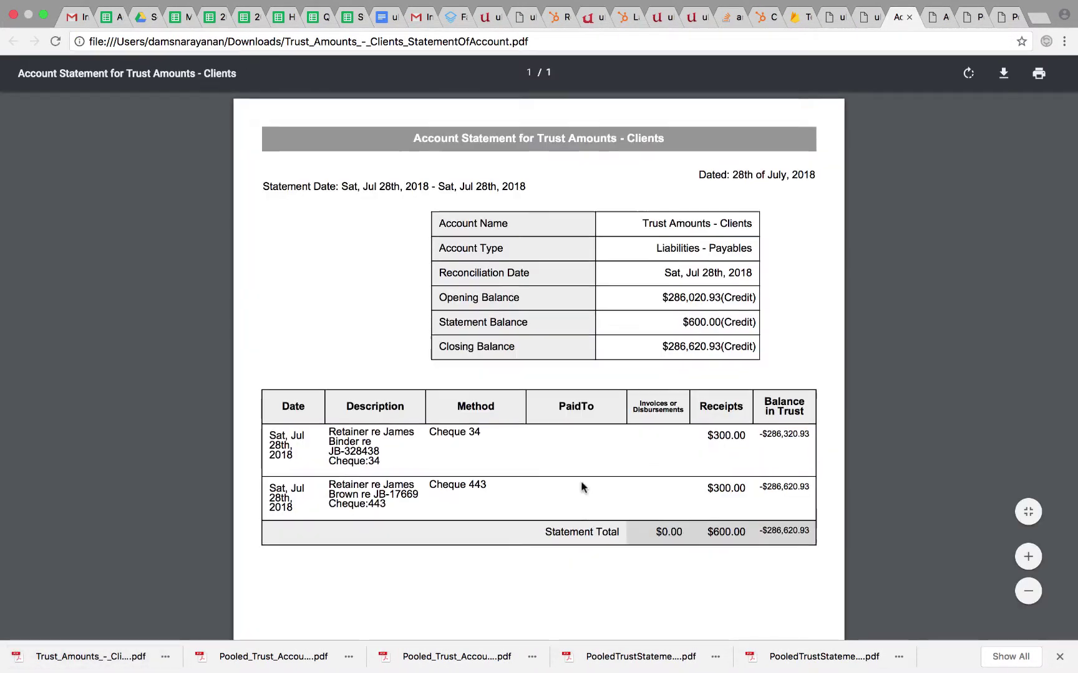
scroll(581, 481, "down", 3)
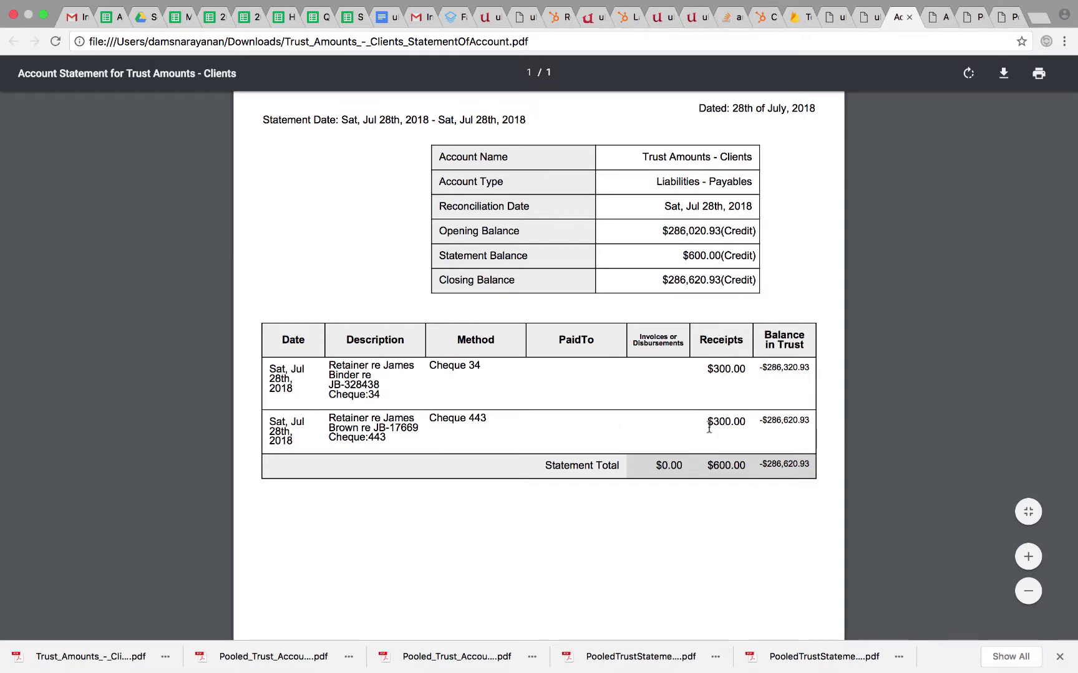
scroll(707, 426, "down", 4)
scroll(709, 426, "up", 6)
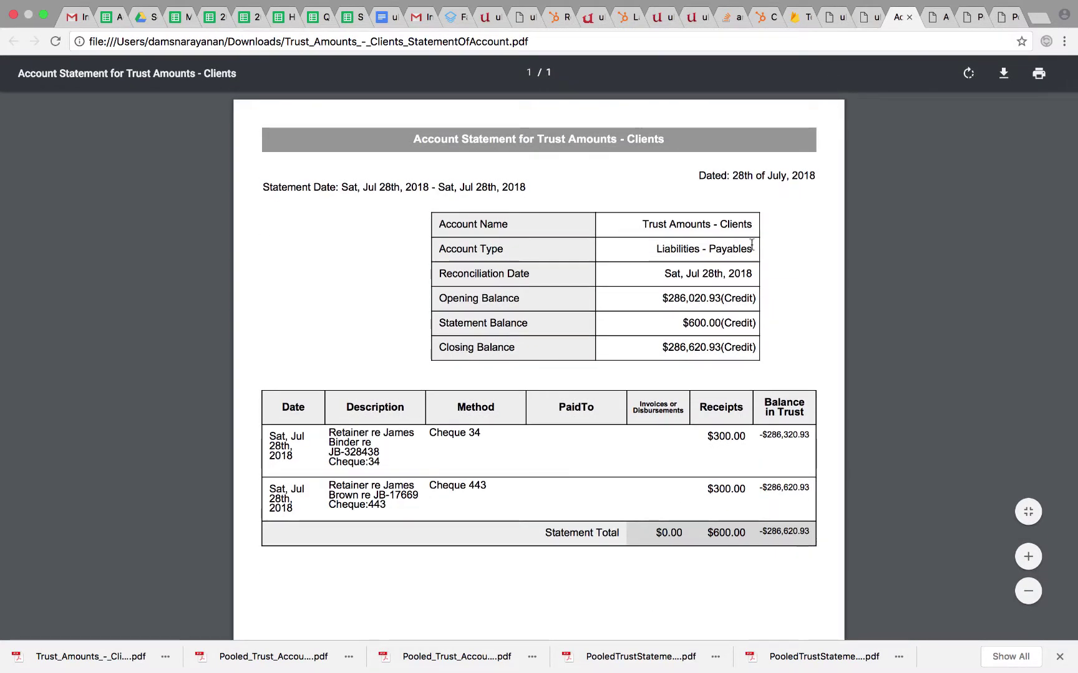
left_click(867, 17)
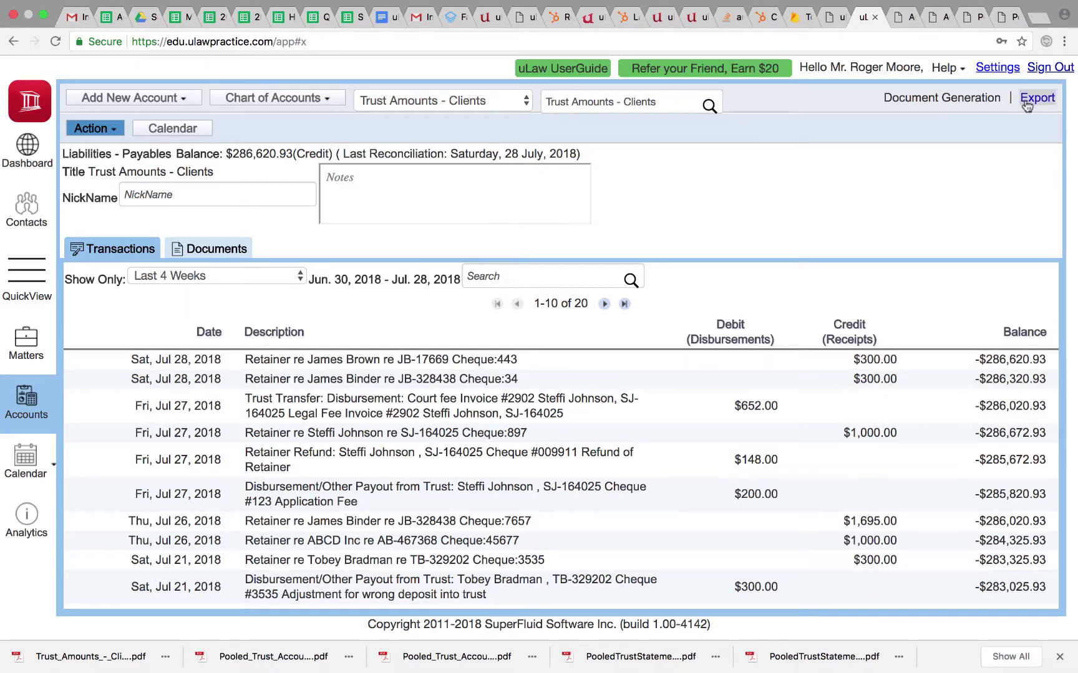
Start a trust reconciliation and mark the Cheque:443 and Cheque:34 retainers as cleared
left_click(964, 100)
mouse_move(954, 283)
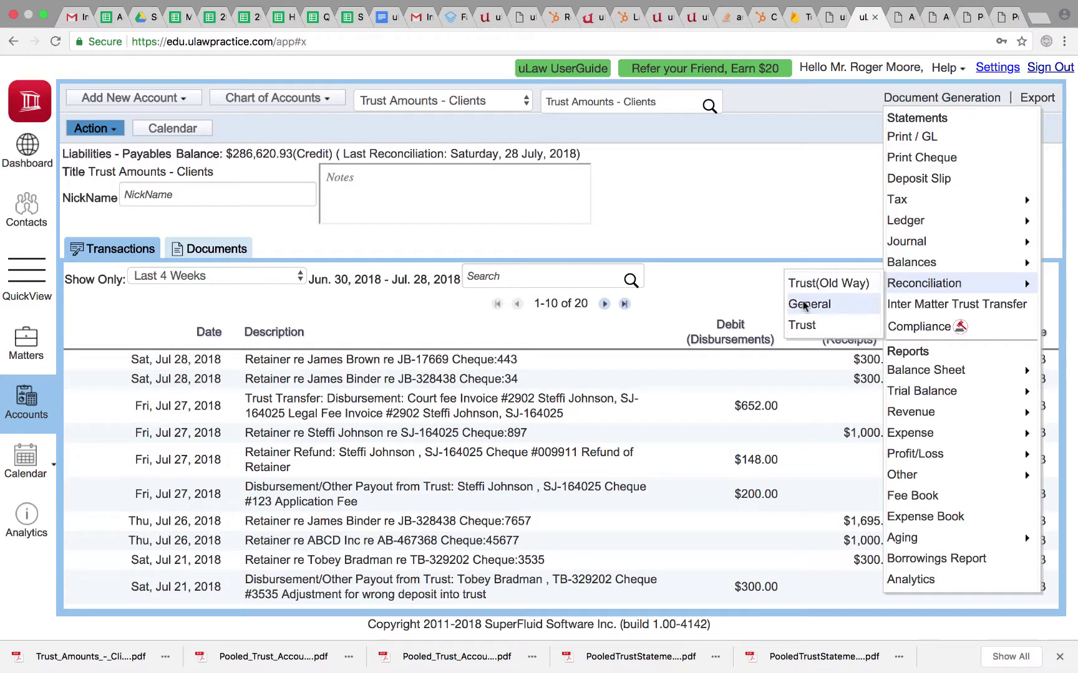
left_click(819, 322)
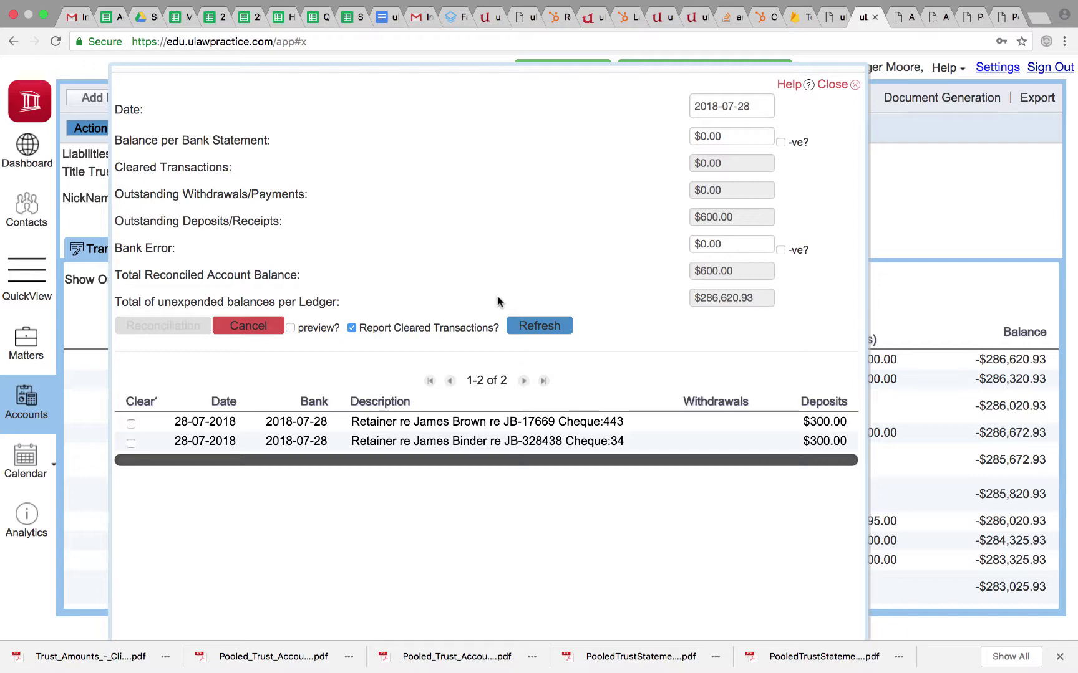
left_click(130, 422)
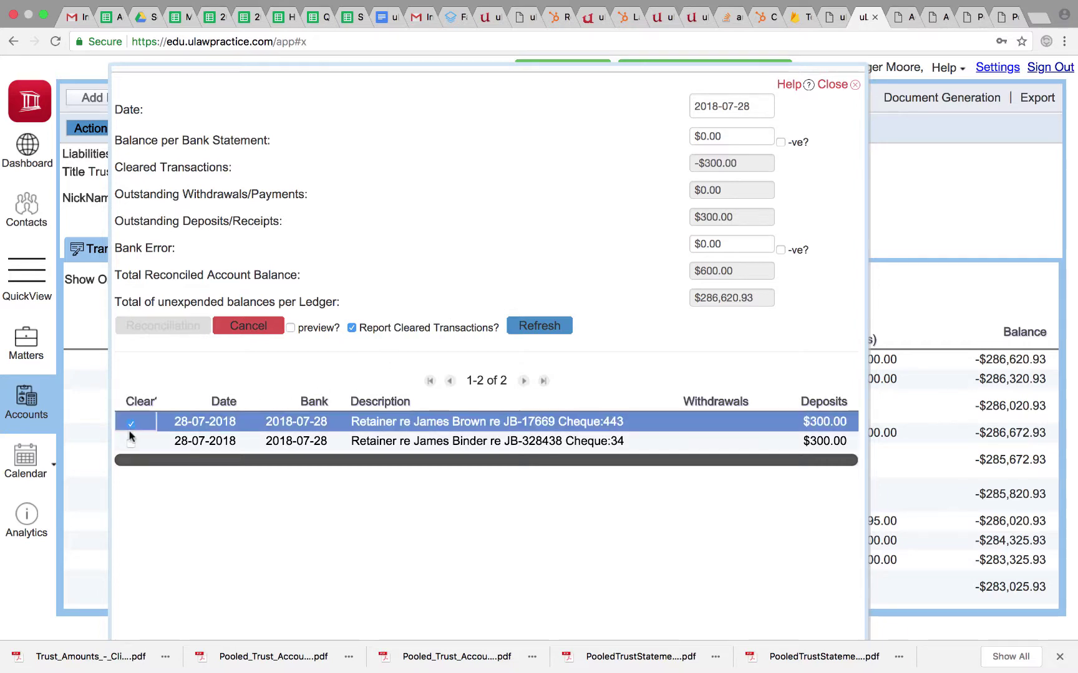
left_click(131, 443)
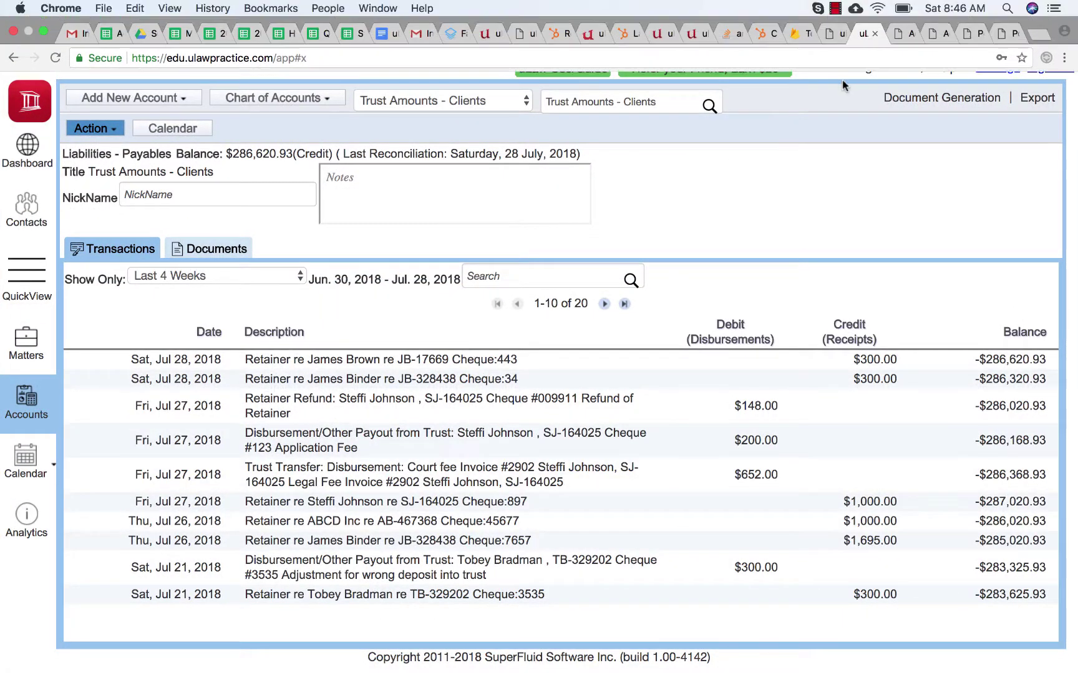
Check the trust reconciliation for outstanding items, then close it
left_click(912, 102)
mouse_move(916, 282)
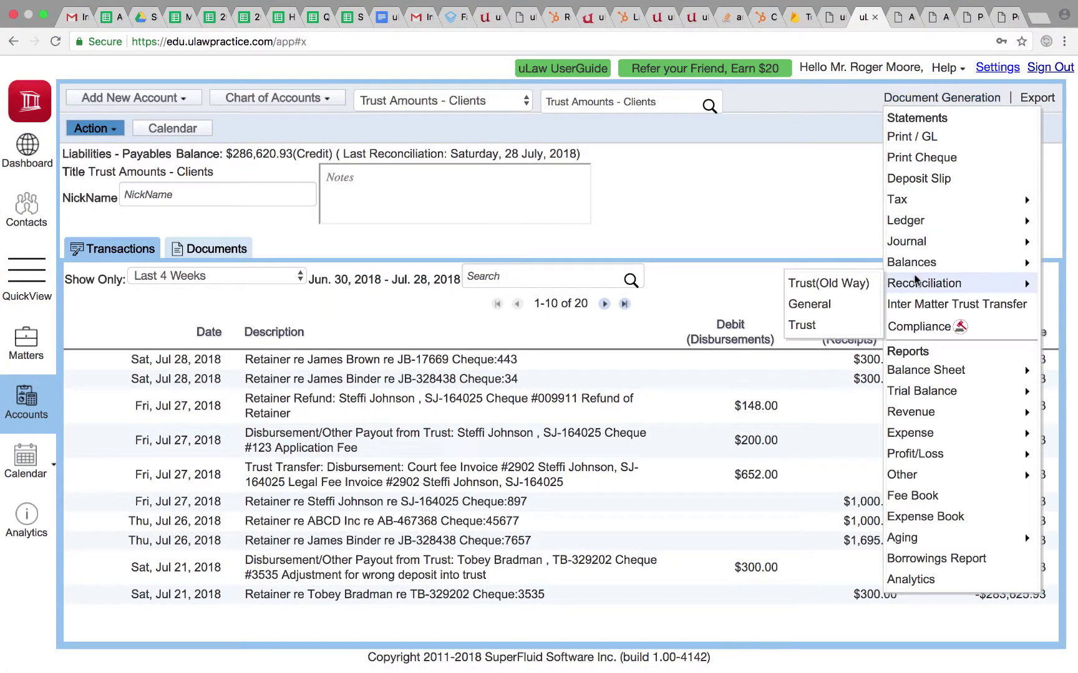
left_click(796, 330)
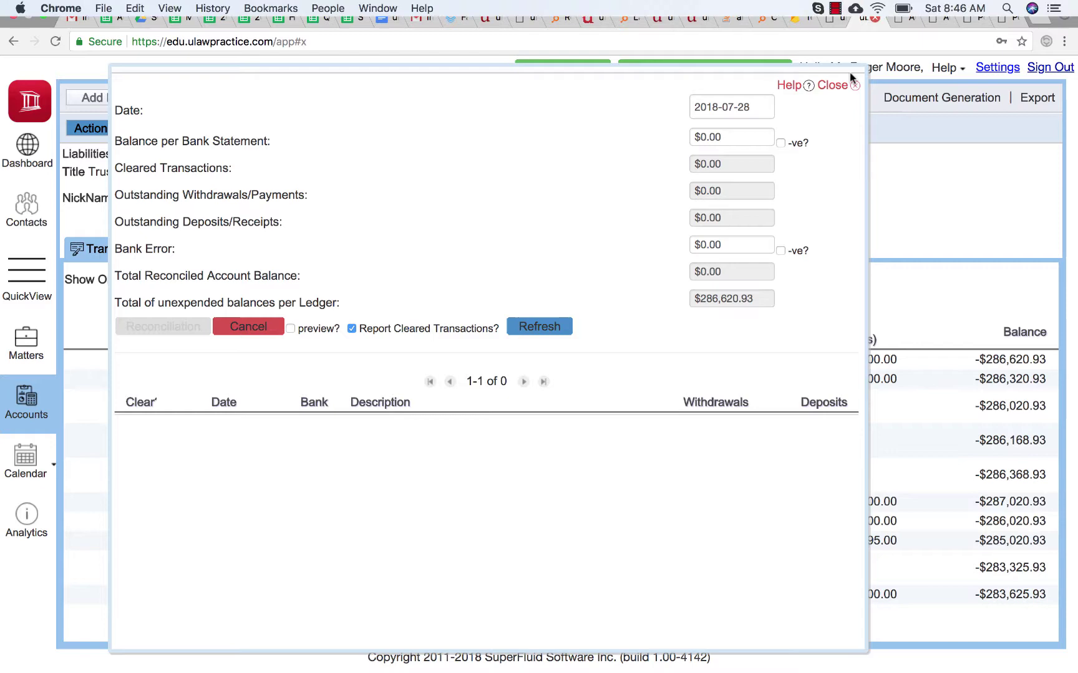
left_click(835, 87)
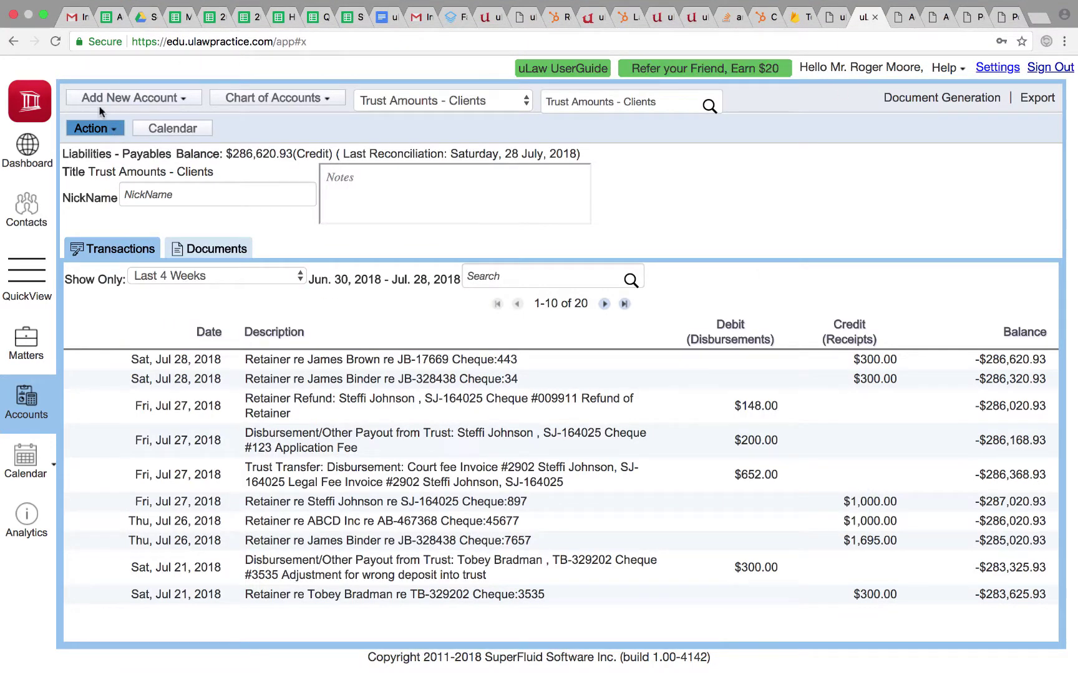
Enable Admin and Recon-Admin rights from the Action > Administrator menu
left_click(90, 129)
mouse_move(181, 360)
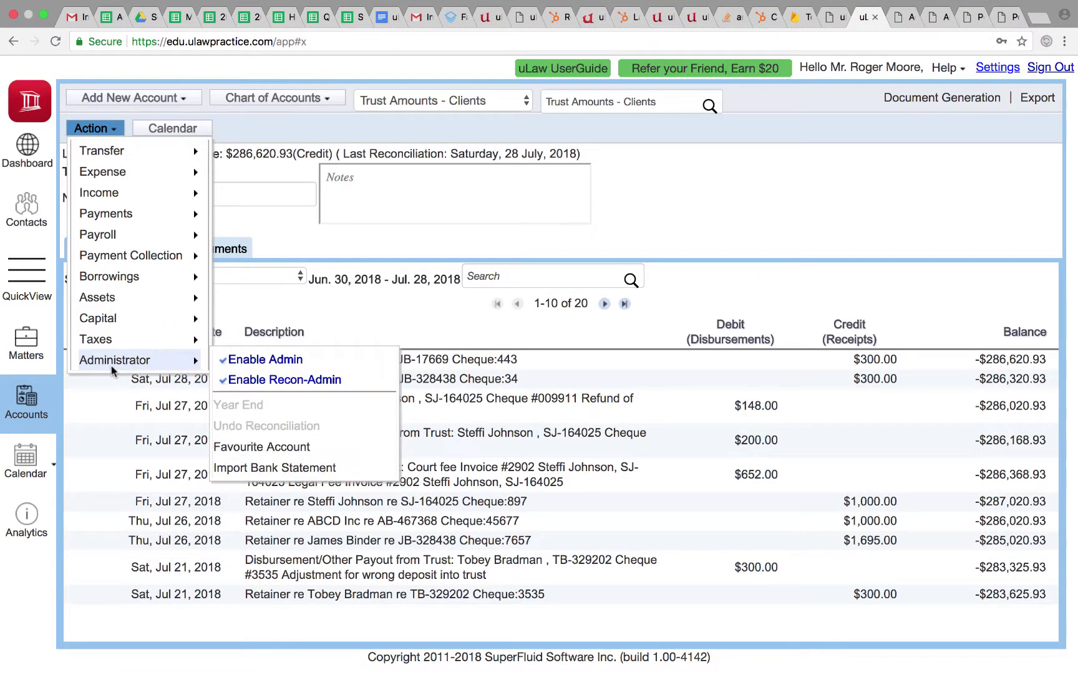
left_click(269, 365)
left_click(91, 128)
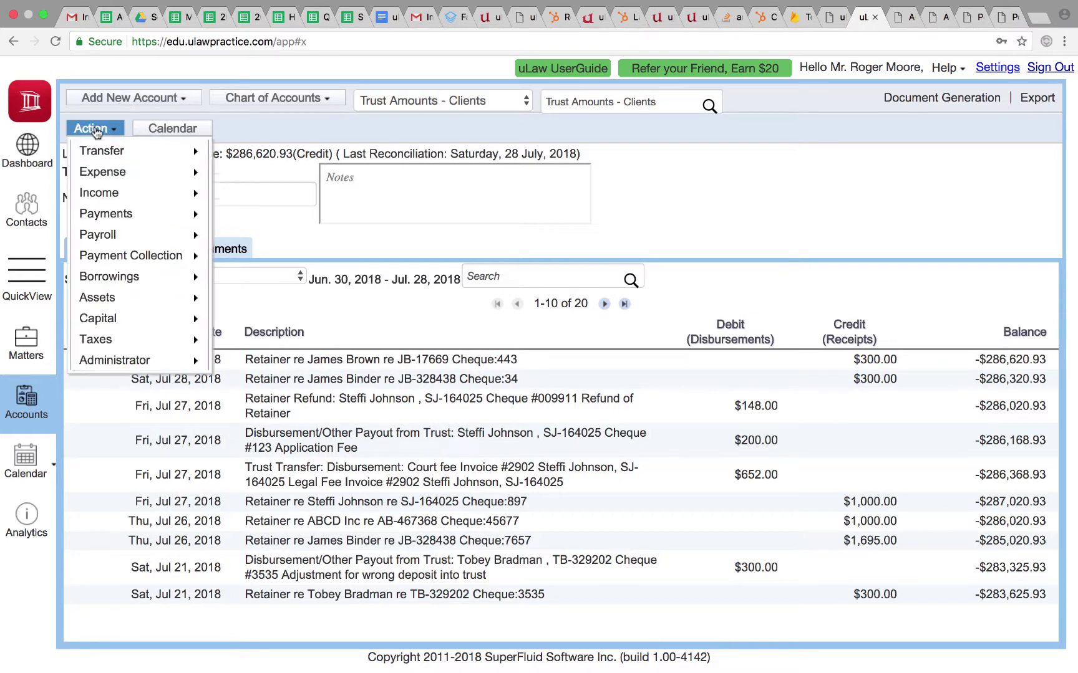
mouse_move(181, 360)
left_click(336, 385)
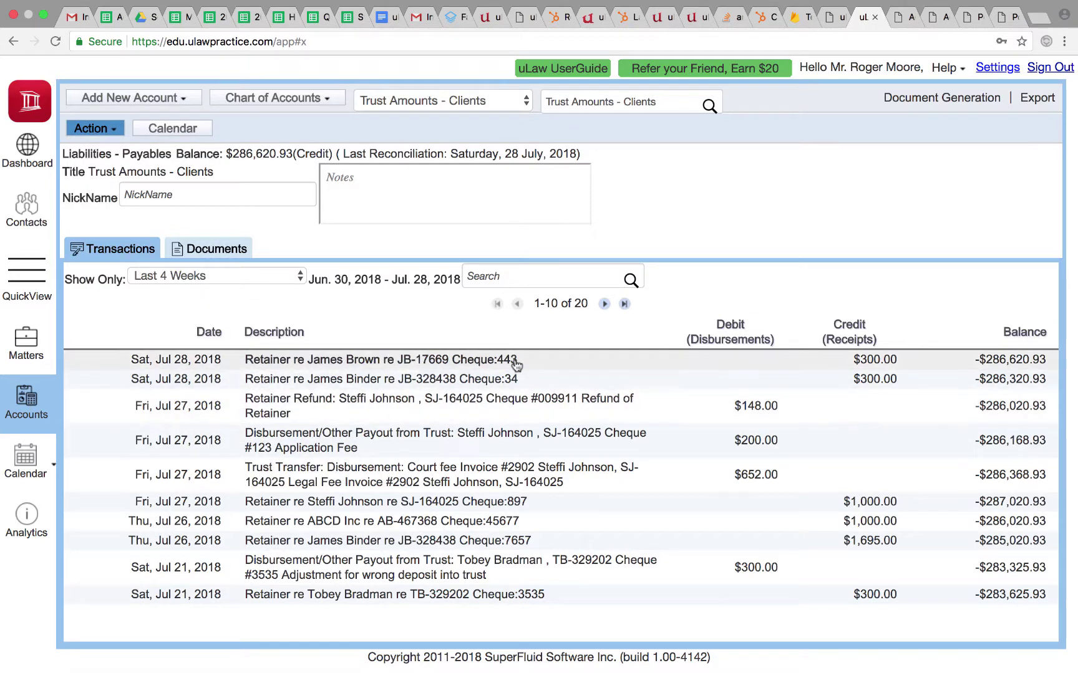
Choose Undo Reconciliation from the Action > Administrator menu
left_click(90, 127)
mouse_move(169, 346)
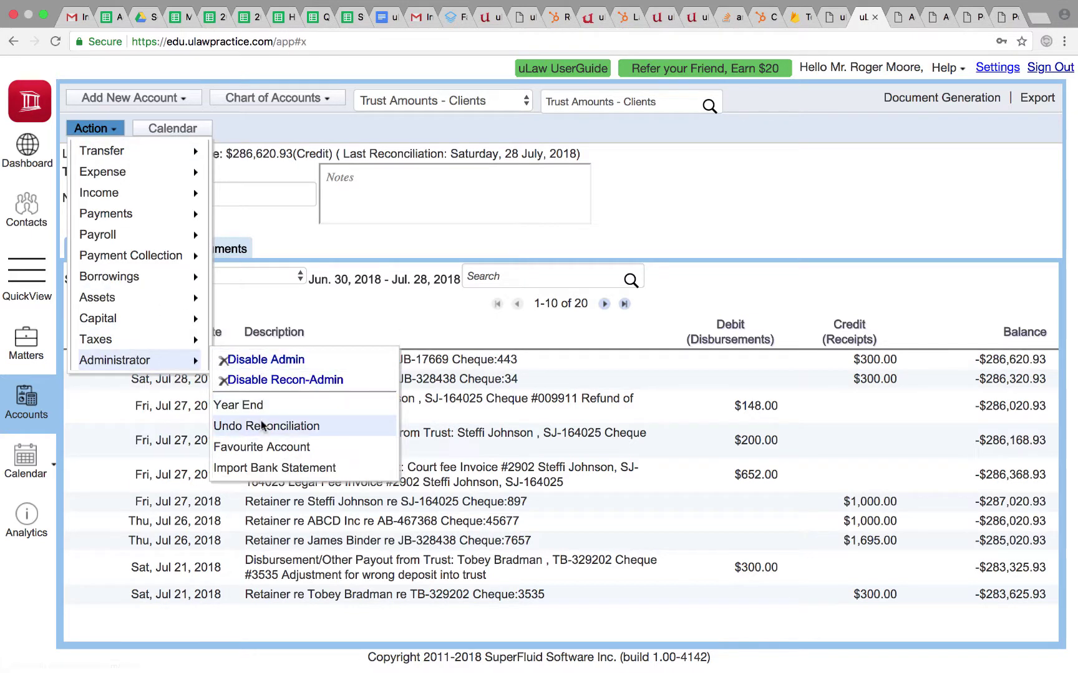
left_click(275, 359)
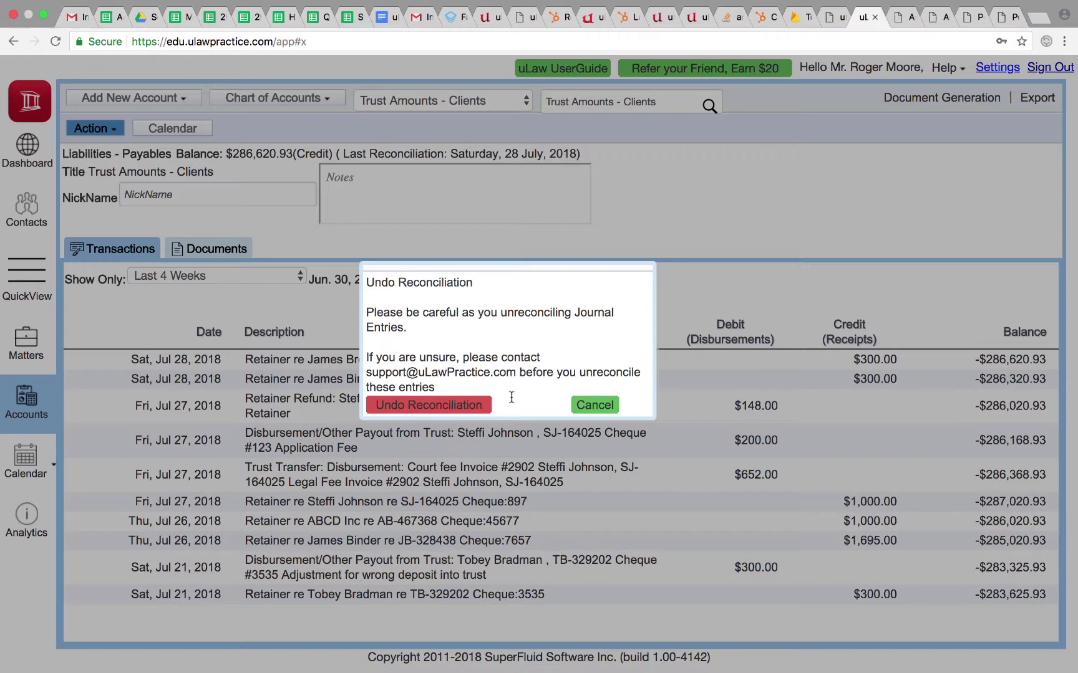
Confirm the undo and limit it to today, 2018-07-28
left_click(437, 404)
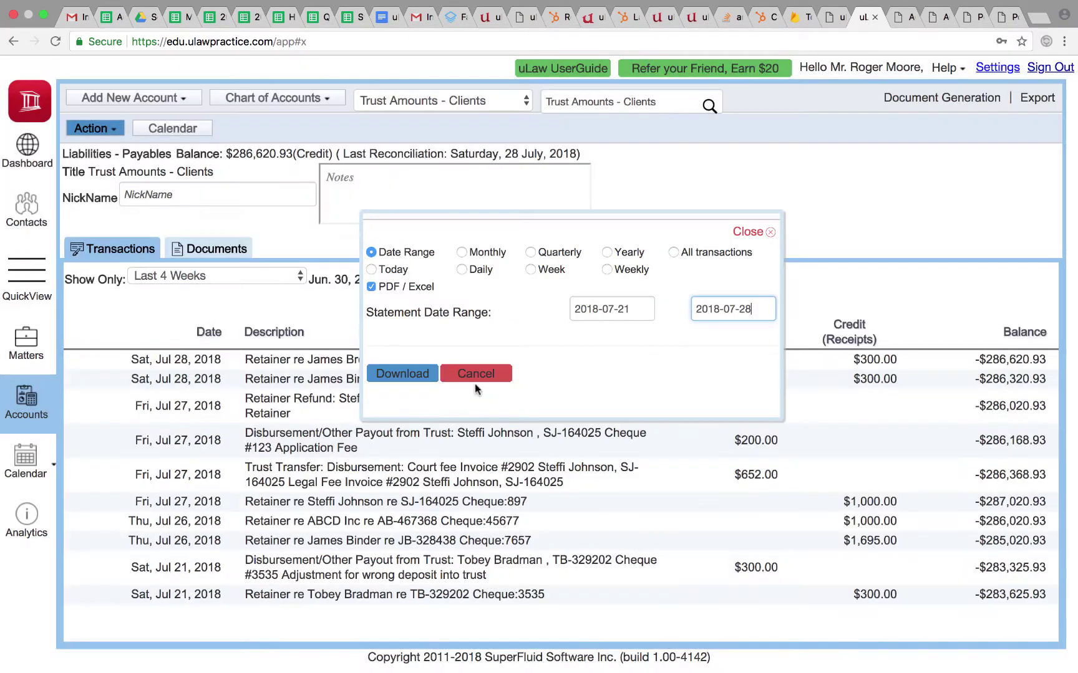
left_click(629, 305)
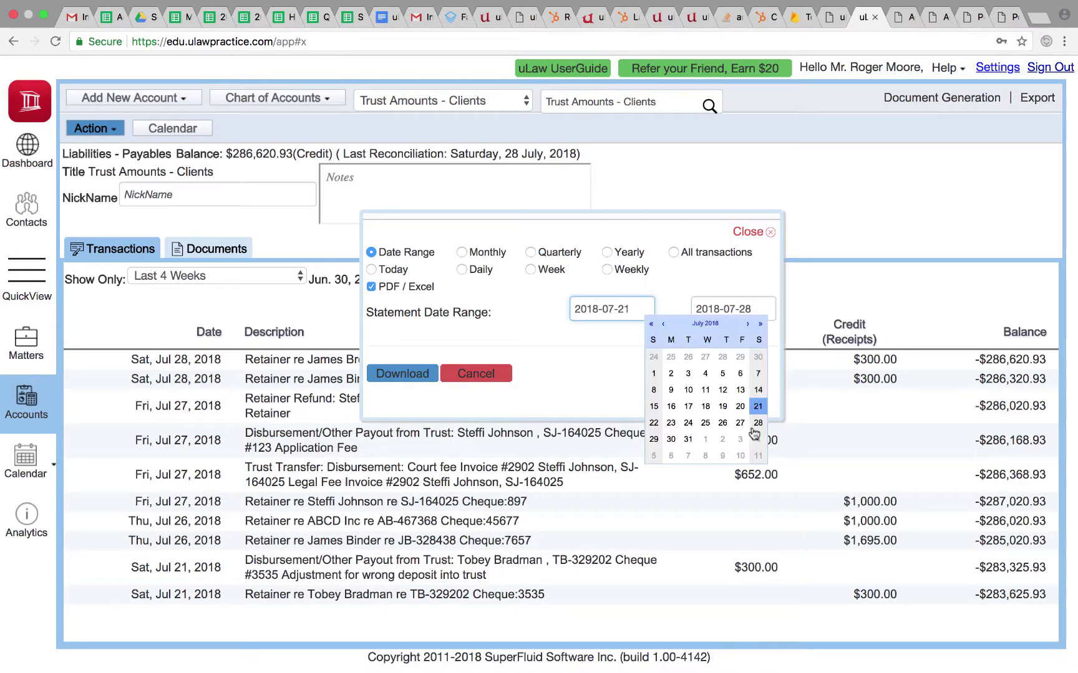
left_click(372, 270)
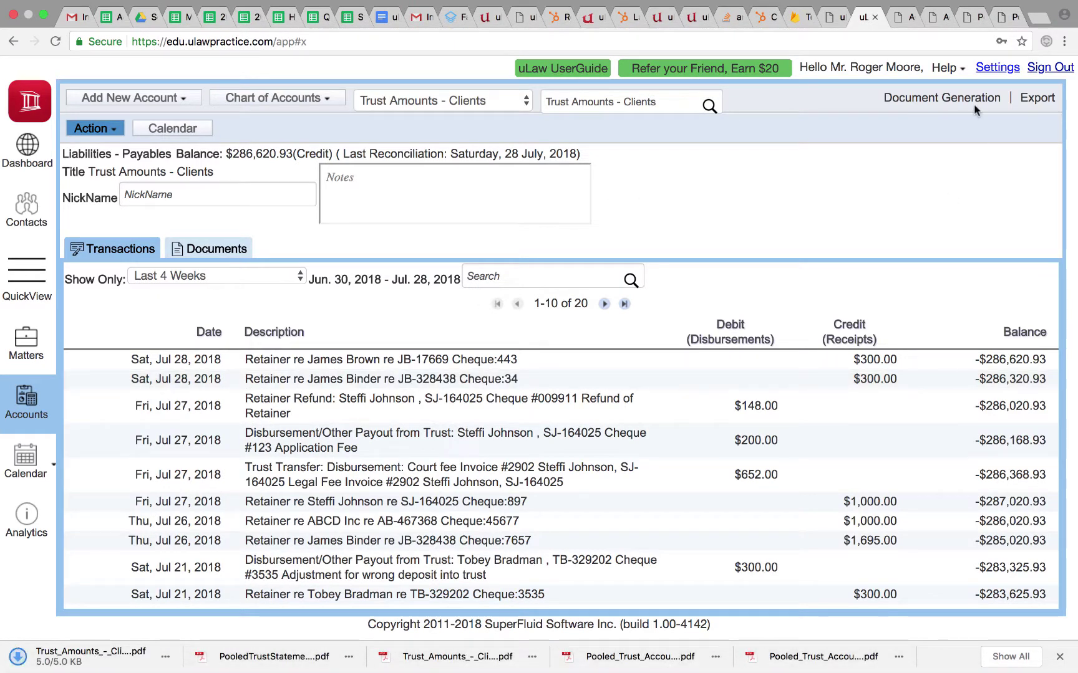
left_click(974, 101)
mouse_move(934, 282)
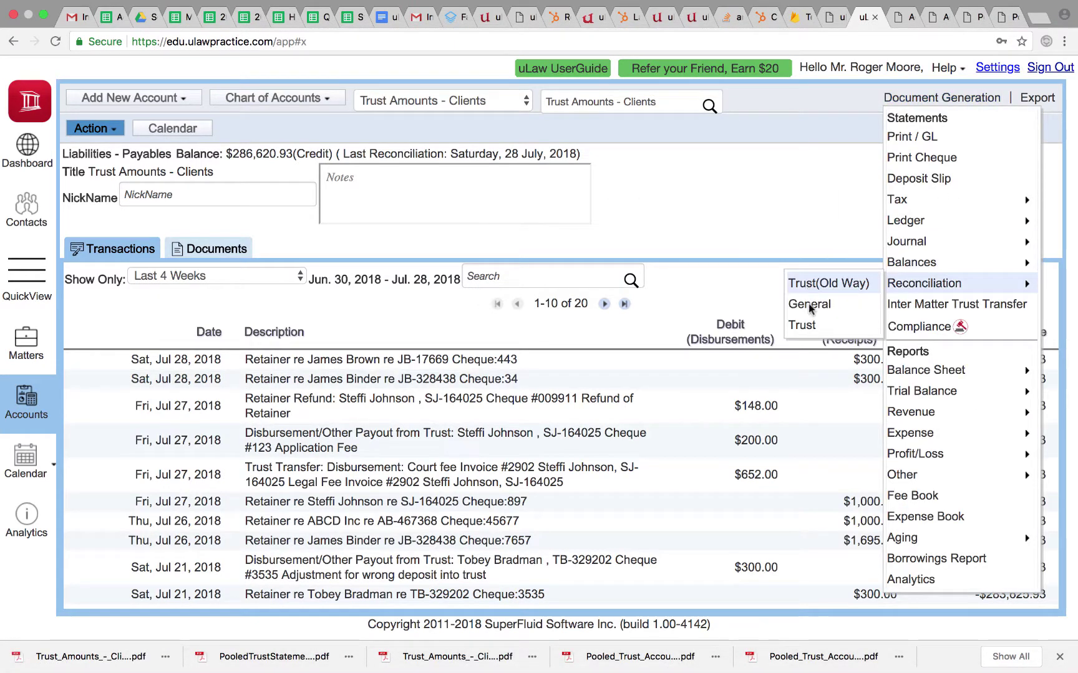
left_click(802, 325)
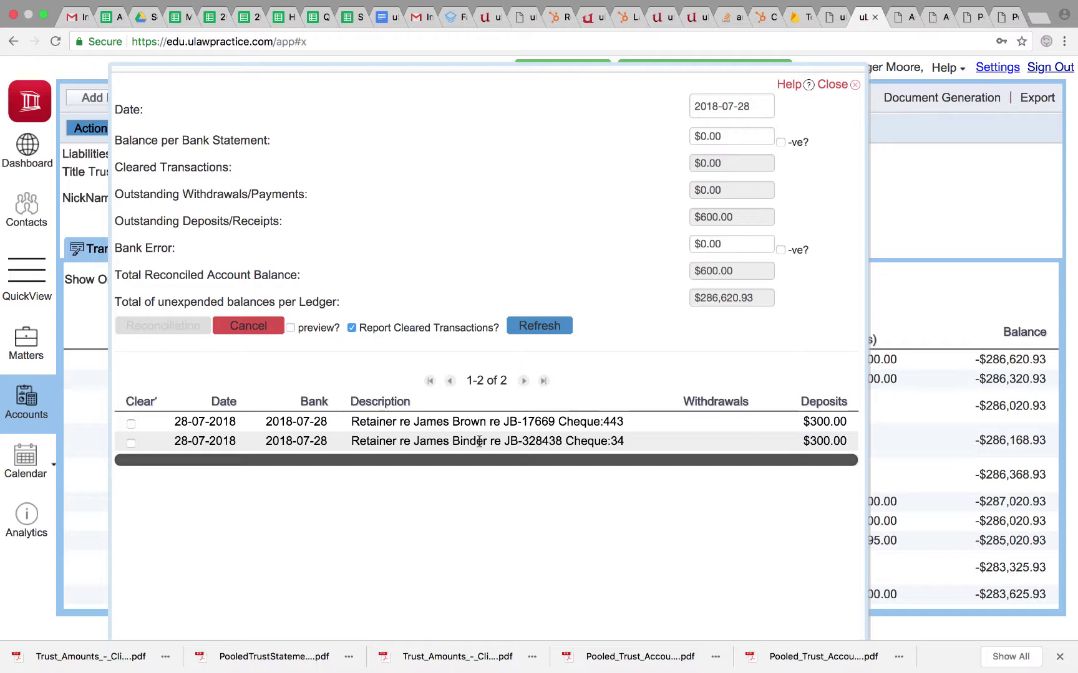
left_click(838, 85)
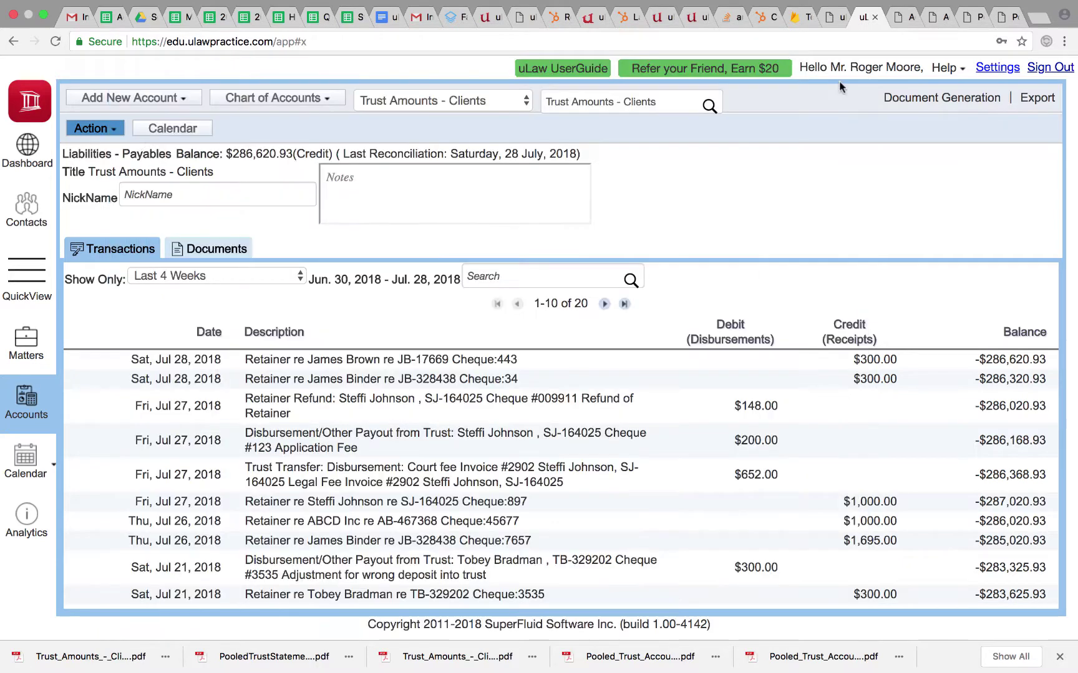
left_click(951, 74)
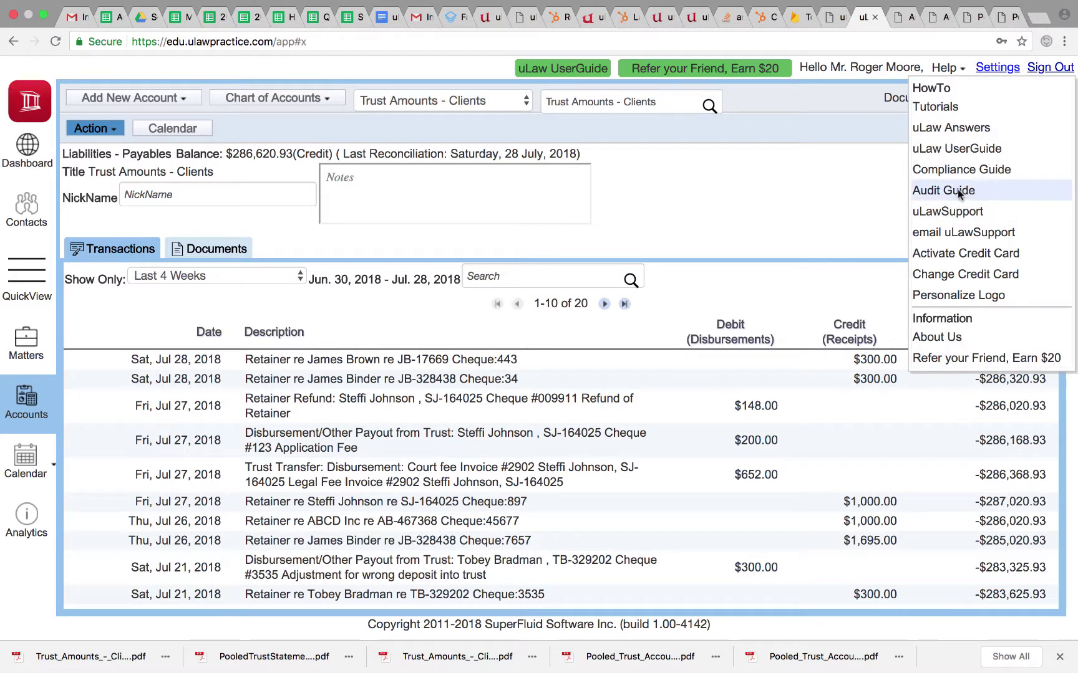
left_click(961, 234)
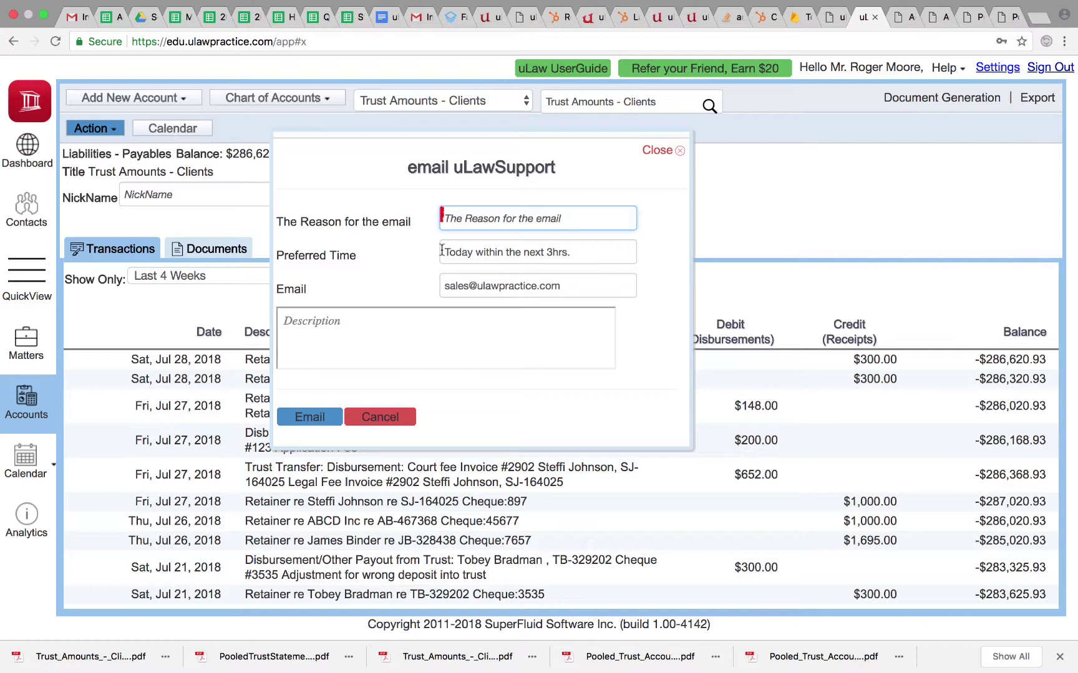
left_click(656, 151)
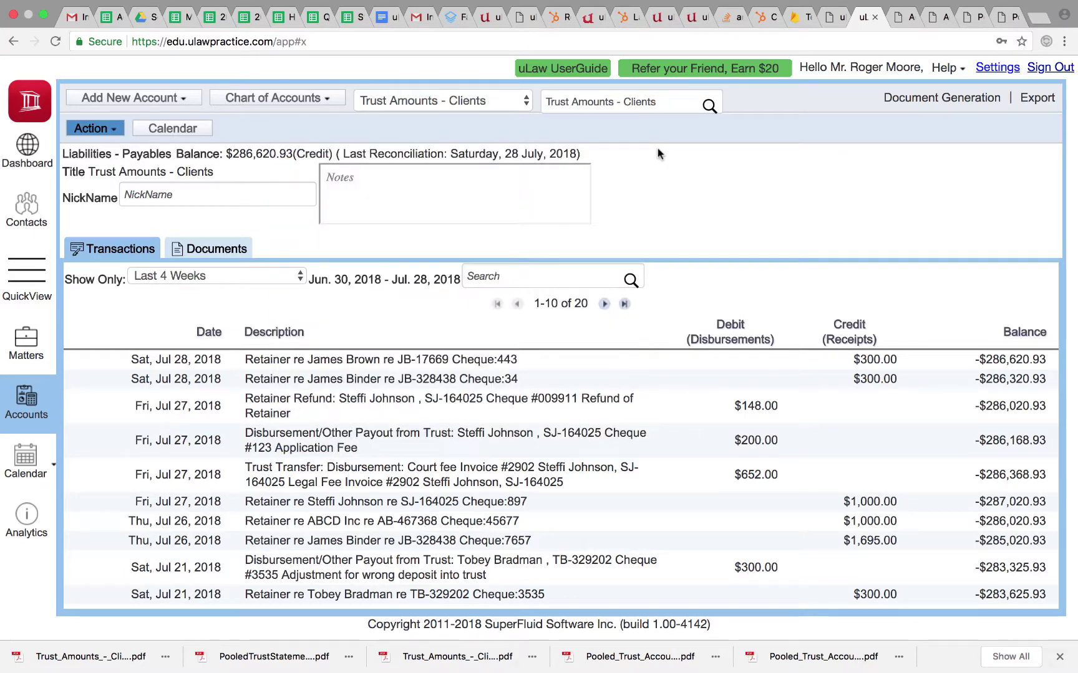